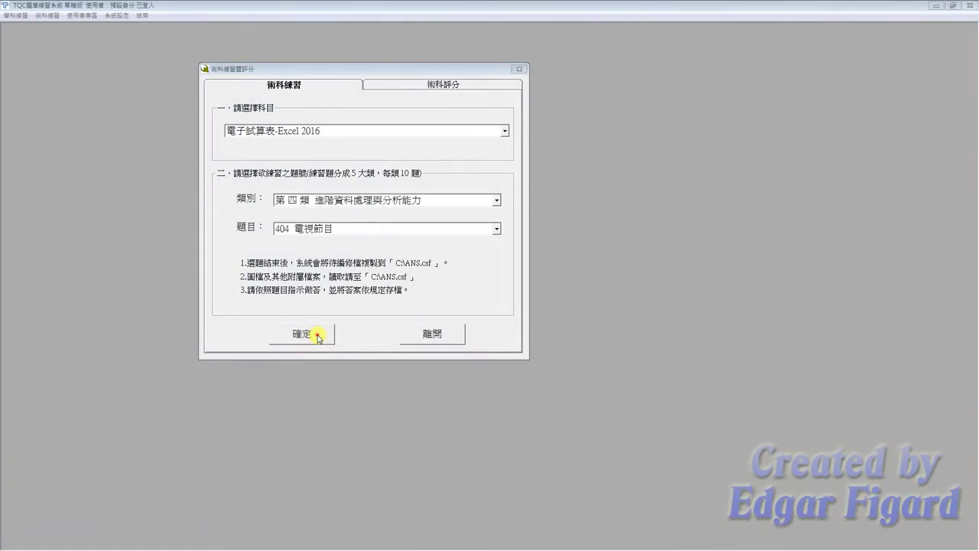
- Start TQC question 404 and open EXD04.xlsx from the EX04 folder
click(318, 335)
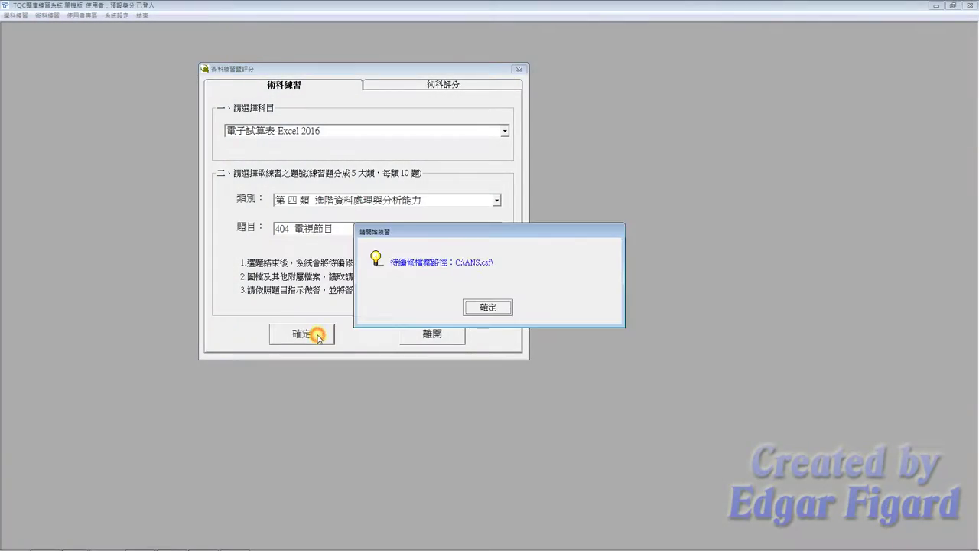
click(481, 305)
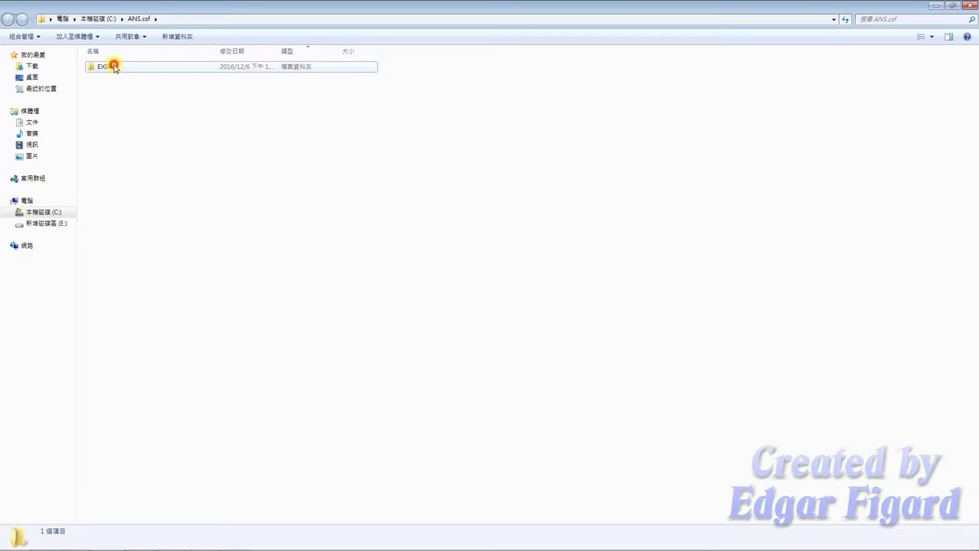
double_click(114, 66)
double_click(114, 66)
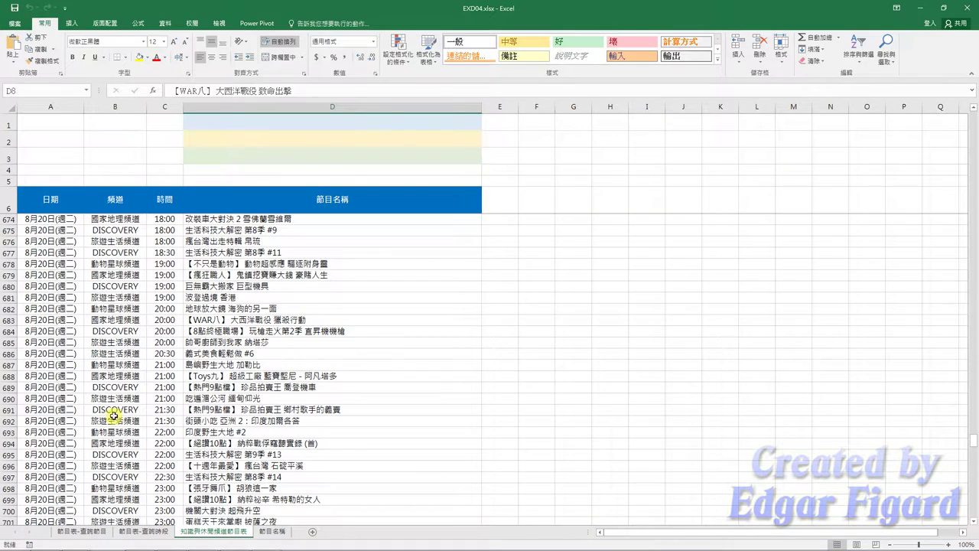
- On the 節目表-查詢節目 sheet, filter the 頻道 column to 國家地理頻道 only
click(82, 533)
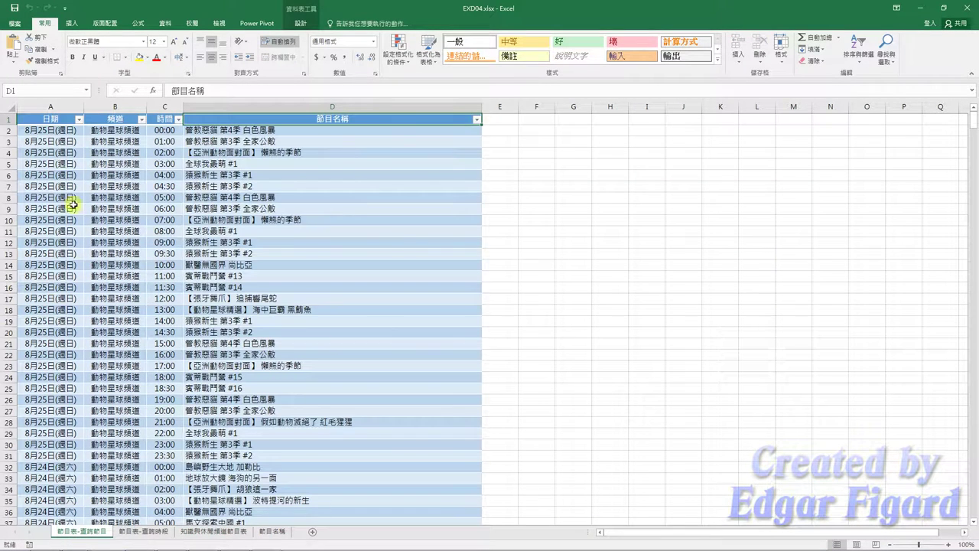
click(141, 120)
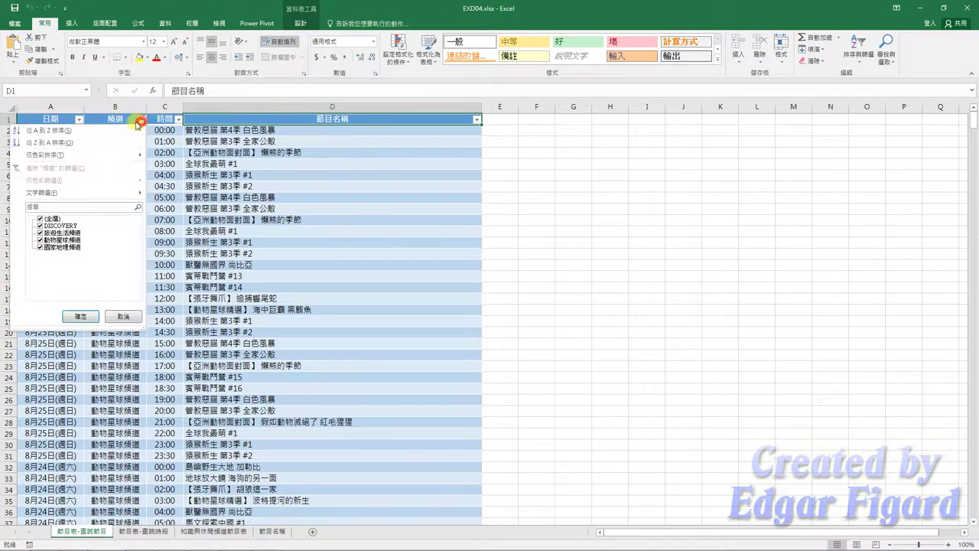
click(40, 218)
click(41, 247)
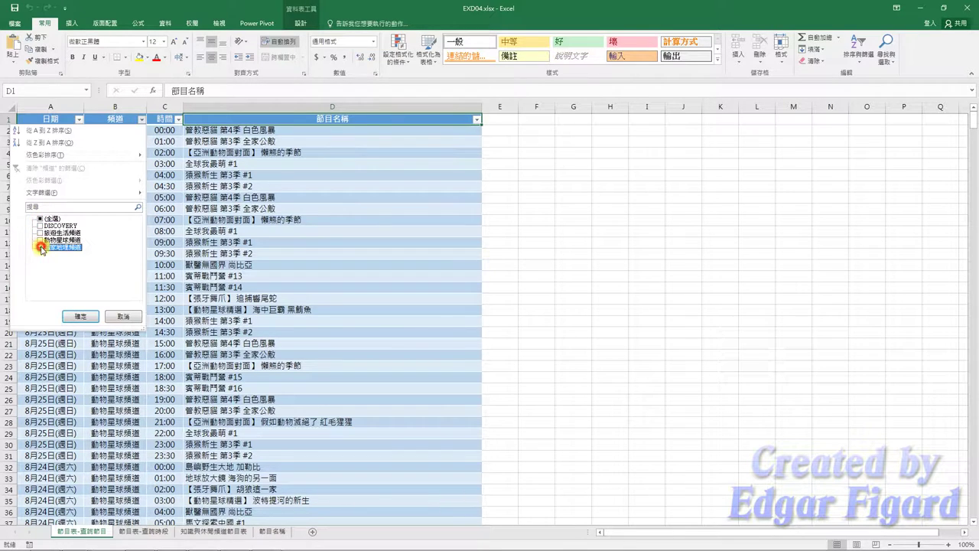
click(79, 314)
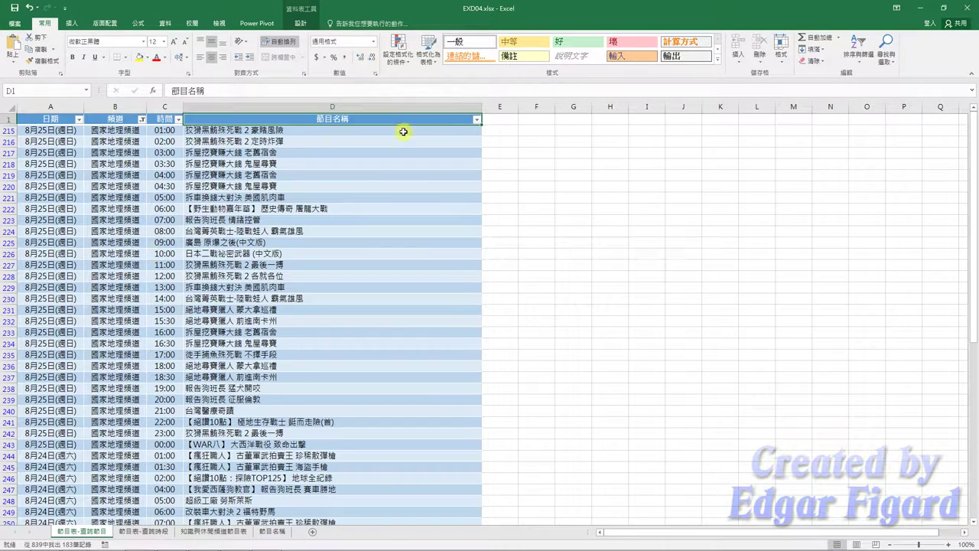
- Add a Contains text filter on 節目名稱 for 報告狗班長
click(477, 120)
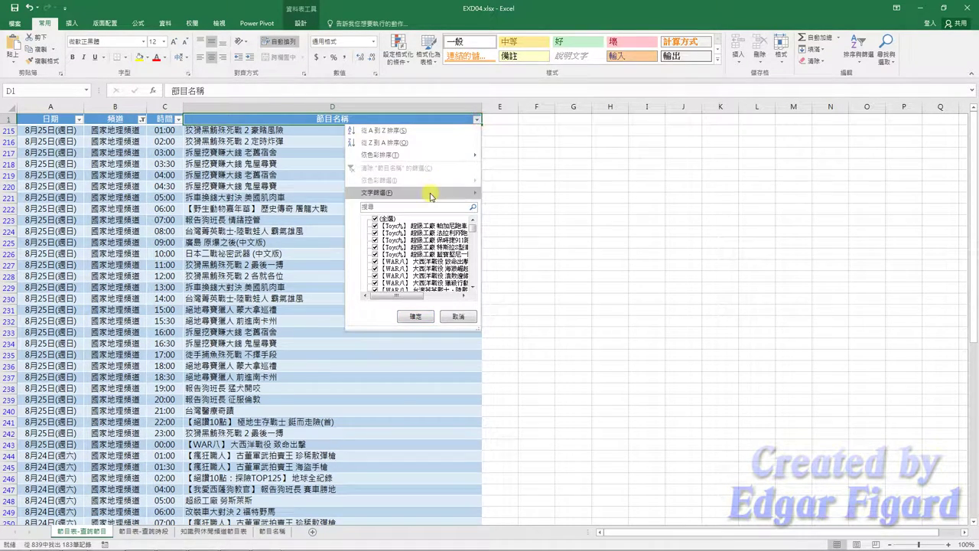
mouse_move(459, 192)
click(508, 244)
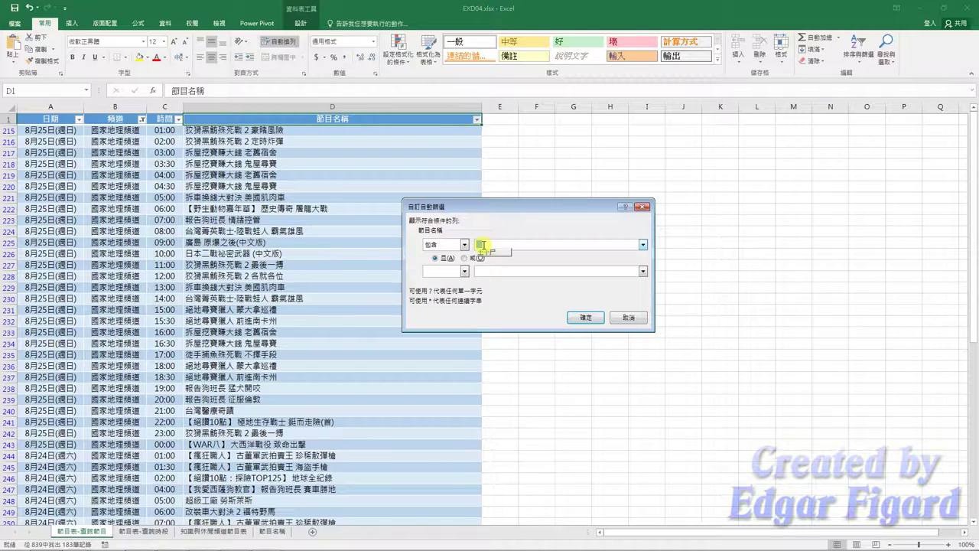
text(報告狗班長)
click(589, 315)
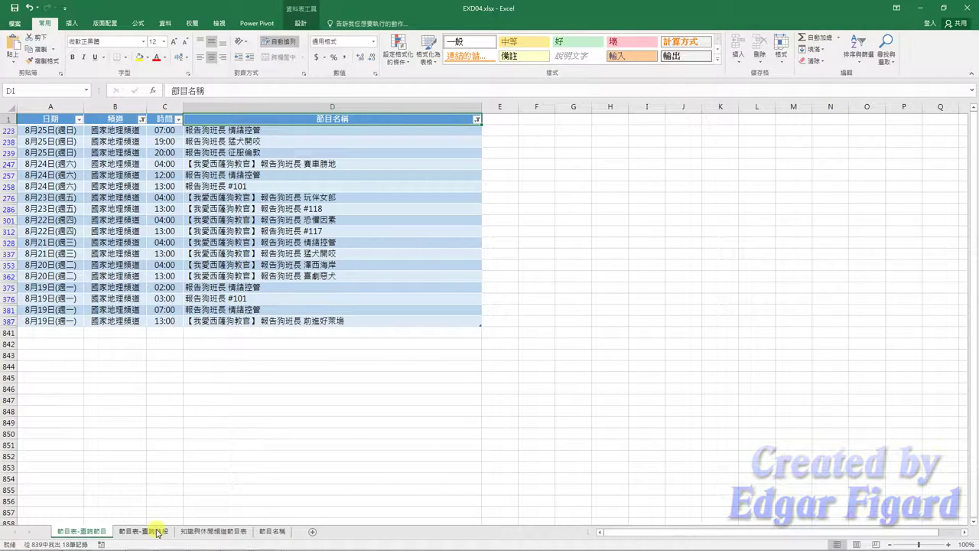
- On the 節目表-查詢時段 sheet, filter 日期 to 24日 and 25日
click(157, 531)
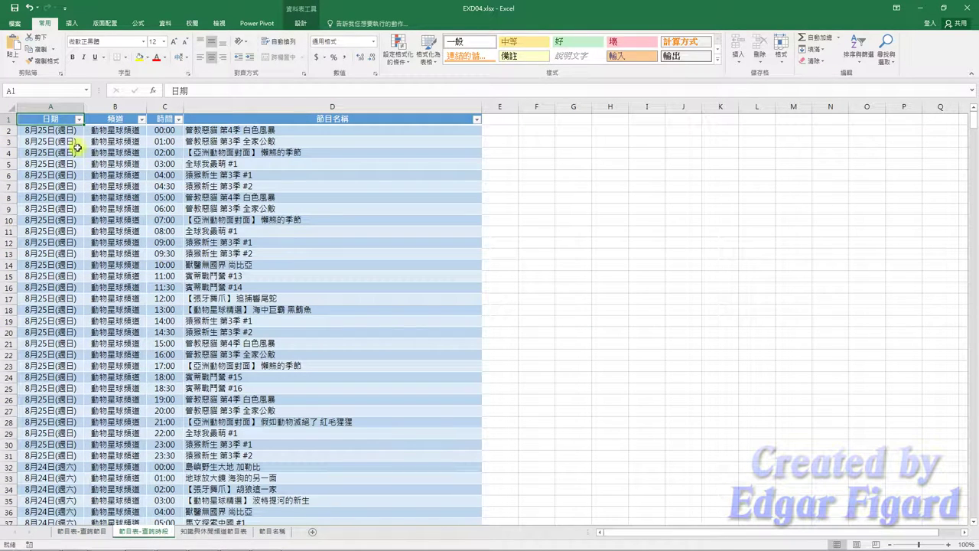
click(78, 120)
click(43, 233)
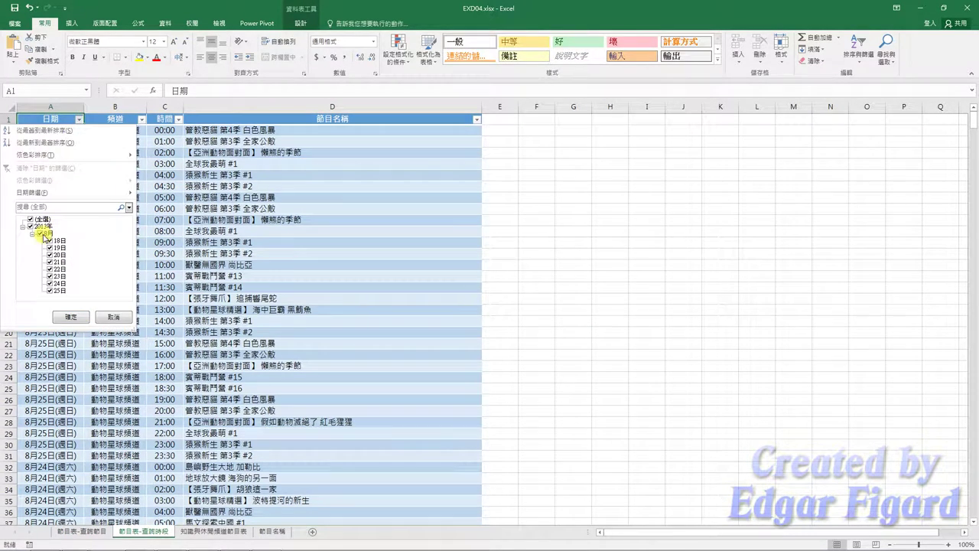
click(49, 283)
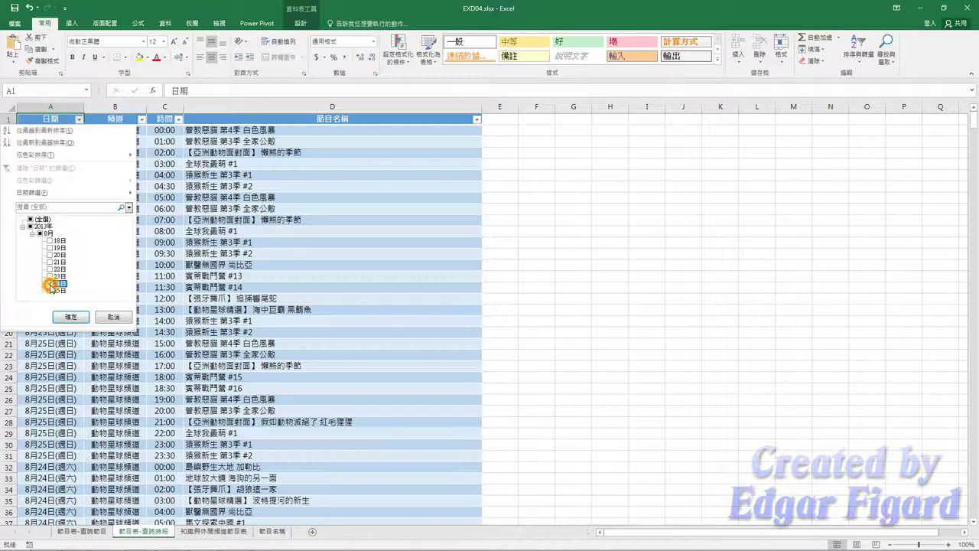
click(71, 317)
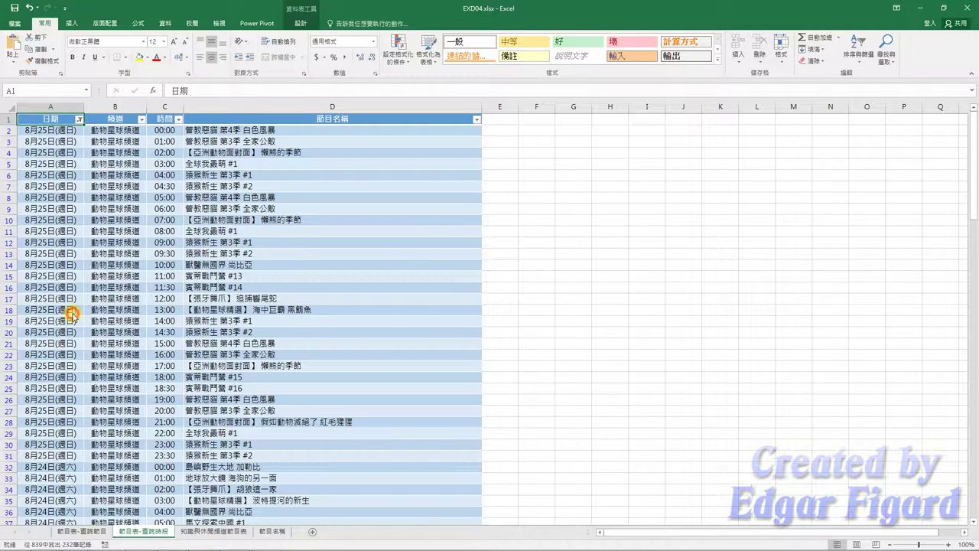
- Filter 時間 to 19:00, 19:30, 20:00 and 20:30
click(177, 121)
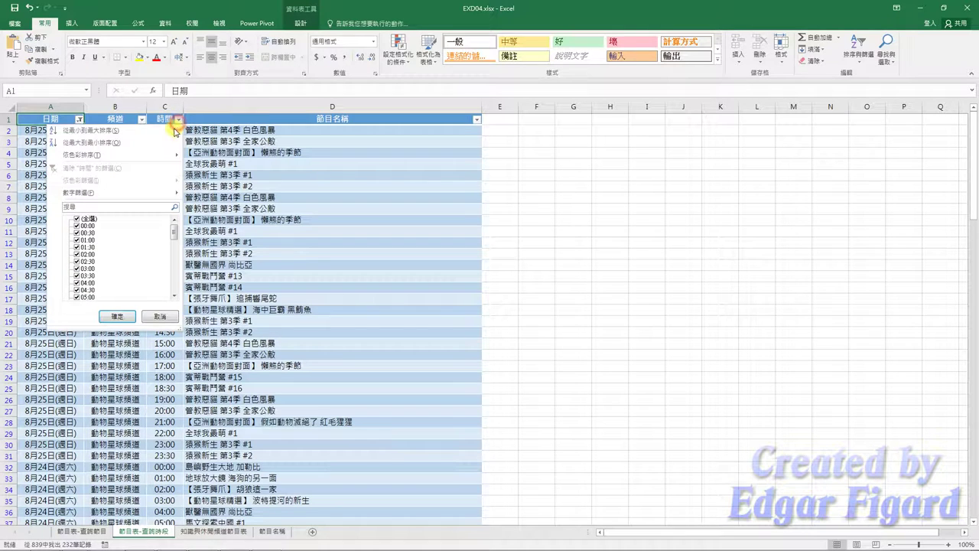
click(78, 220)
scroll(106, 286, down, 6)
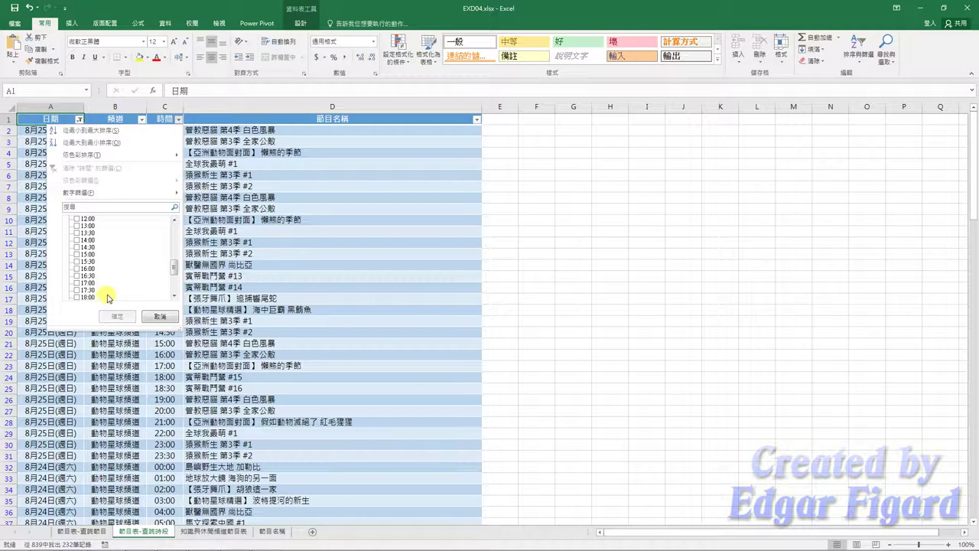
scroll(107, 286, down, 6)
click(77, 233)
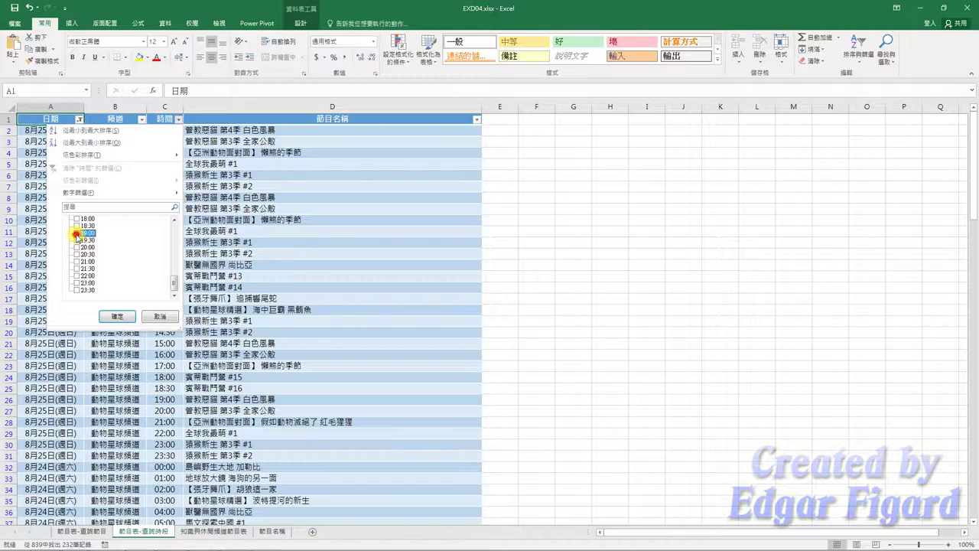
click(78, 240)
click(77, 247)
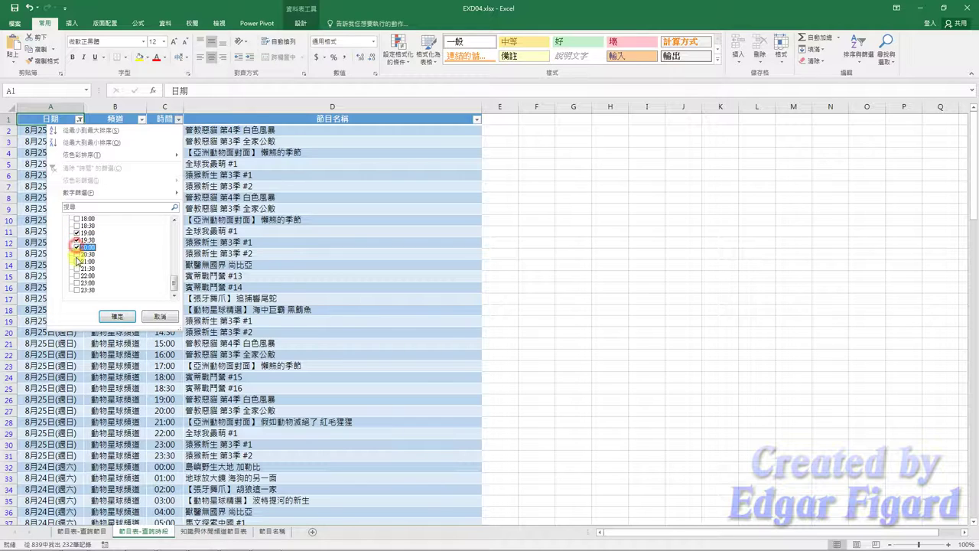
click(77, 254)
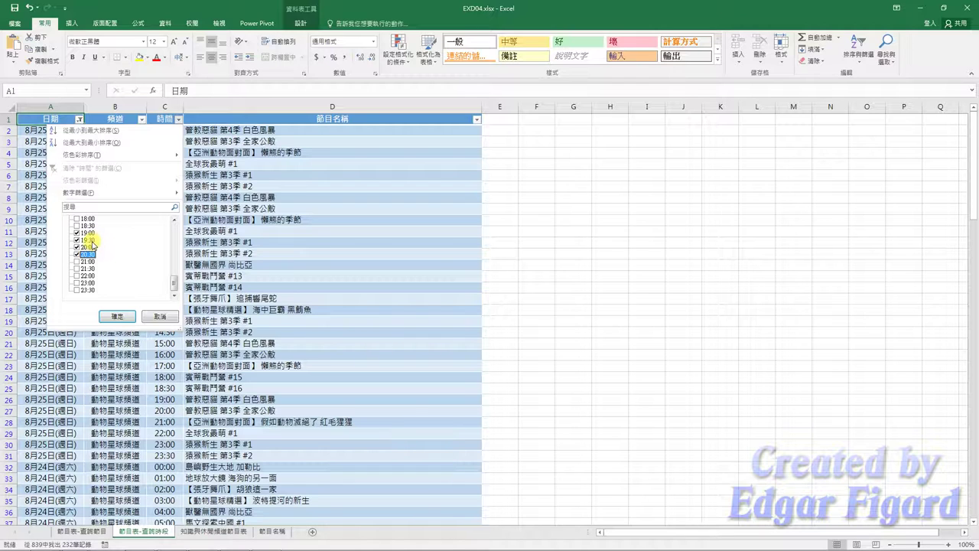
click(111, 314)
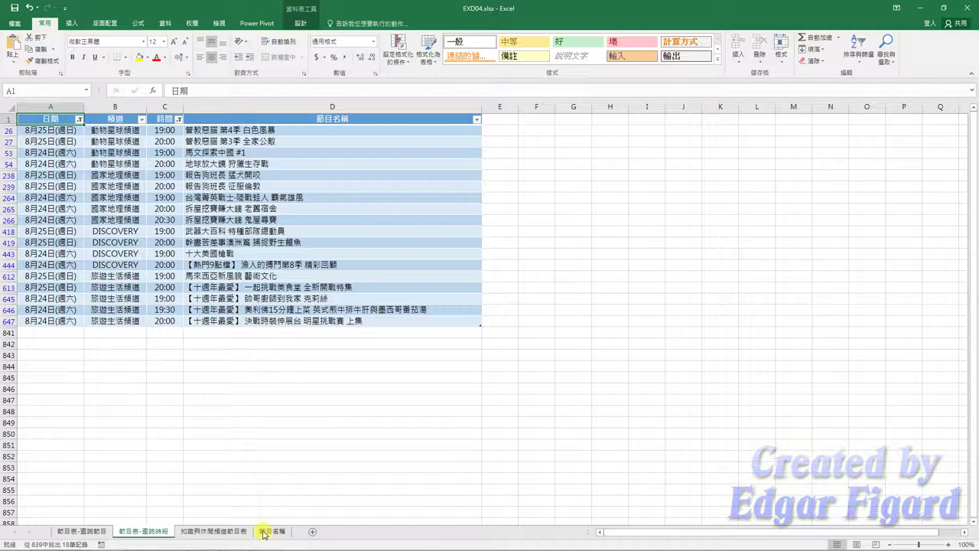
- Copy the programme names from D7 down on 知識與休閒頻道節目表 into A2 of the 節目名稱 sheet
click(230, 531)
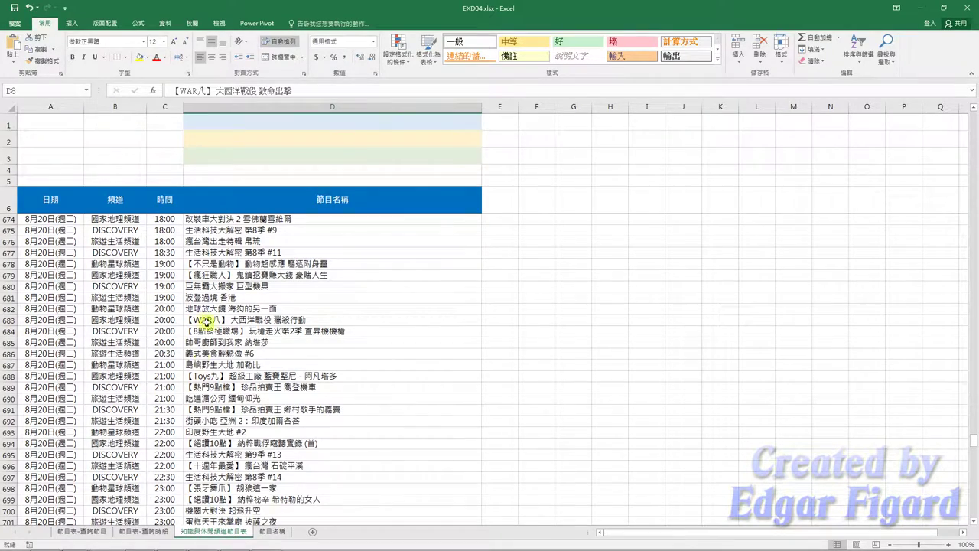
drag(972, 442, 974, 122)
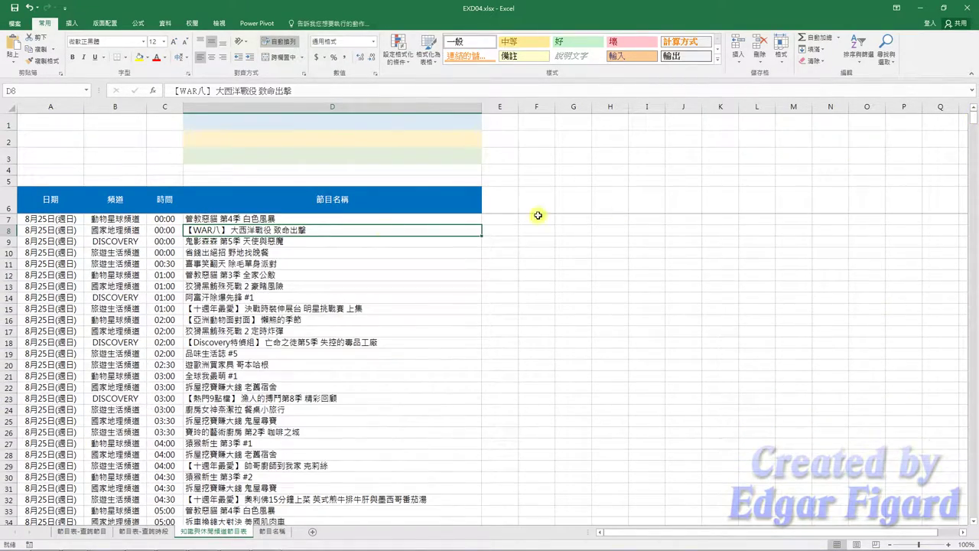
click(305, 218)
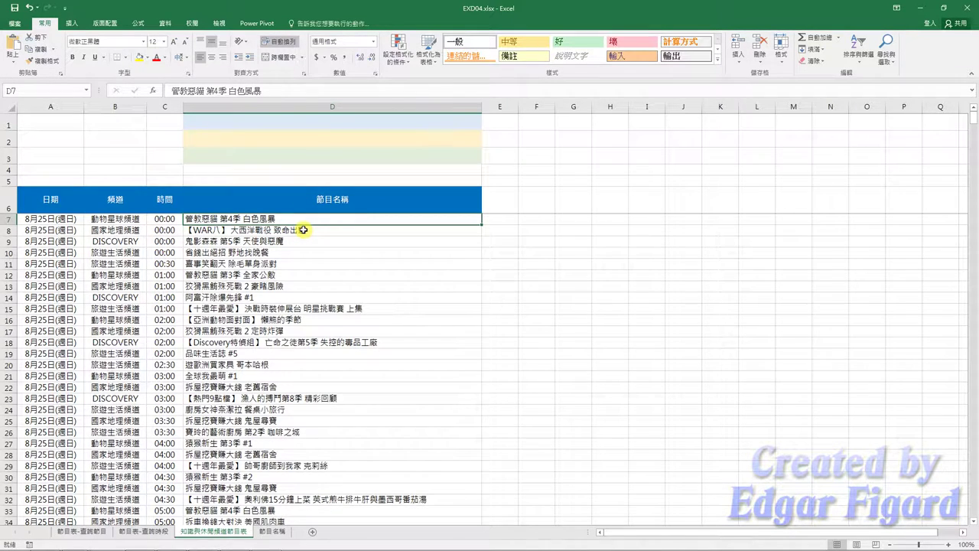
key(ctrl+shift+Down)
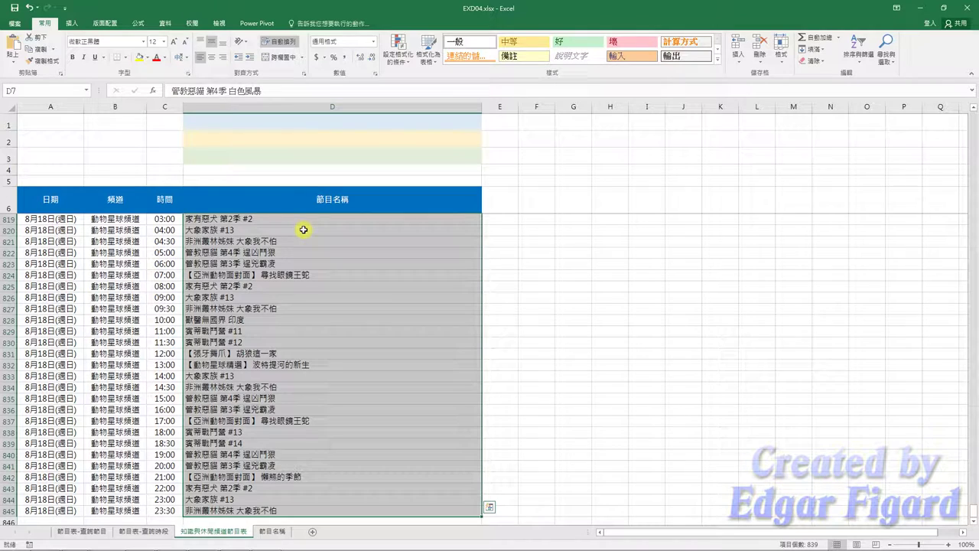
key(ctrl+c)
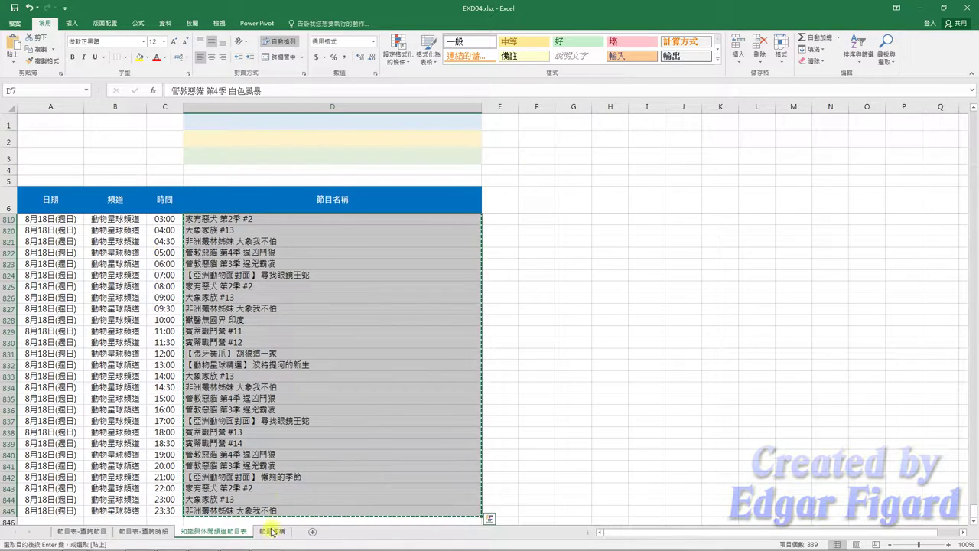
click(271, 530)
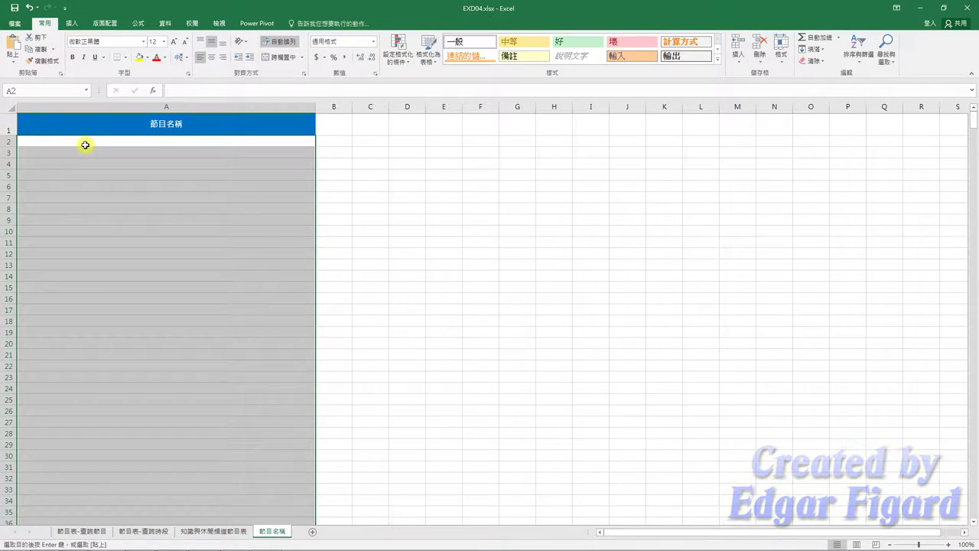
click(84, 144)
key(ctrl+v)
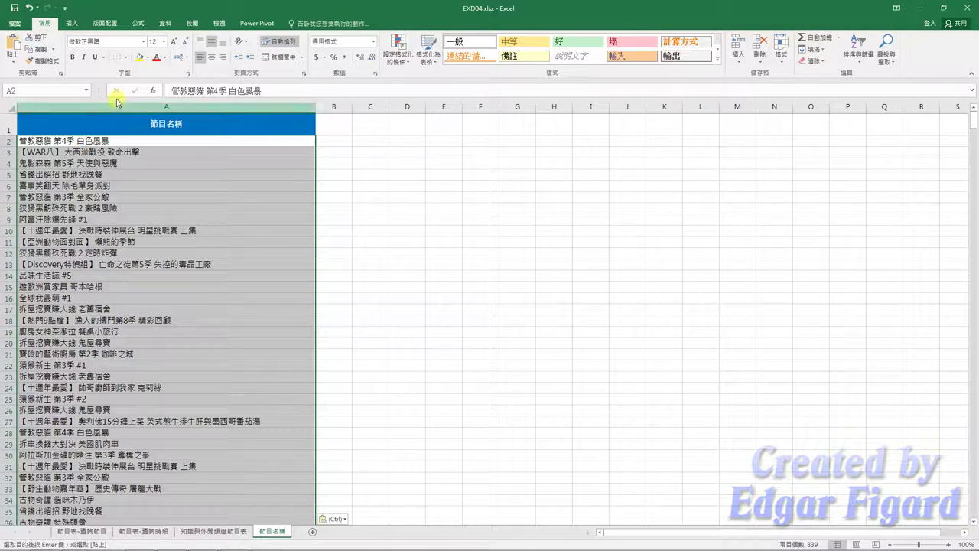
click(165, 23)
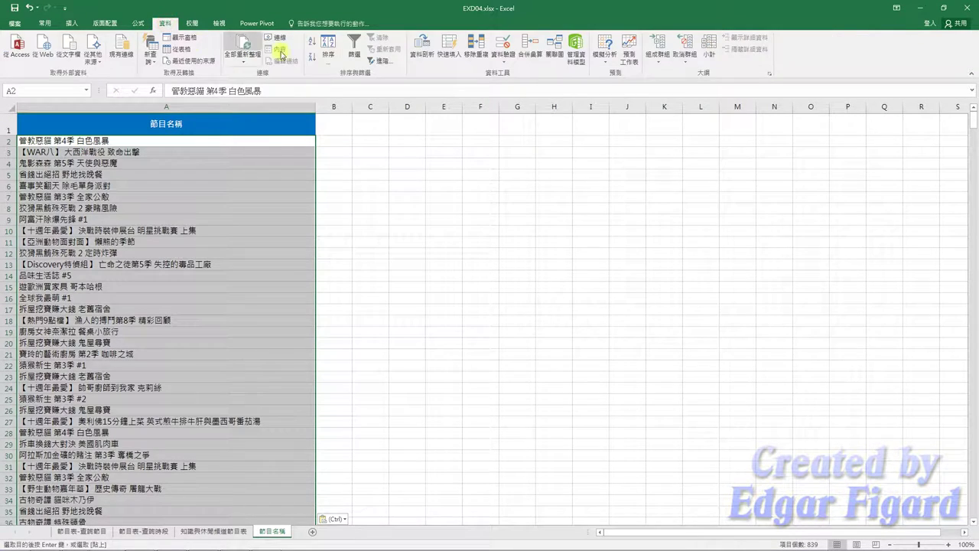
- Split column A on spaces with Text to Columns, skipping columns 2 and 3 so only titles remain
click(419, 61)
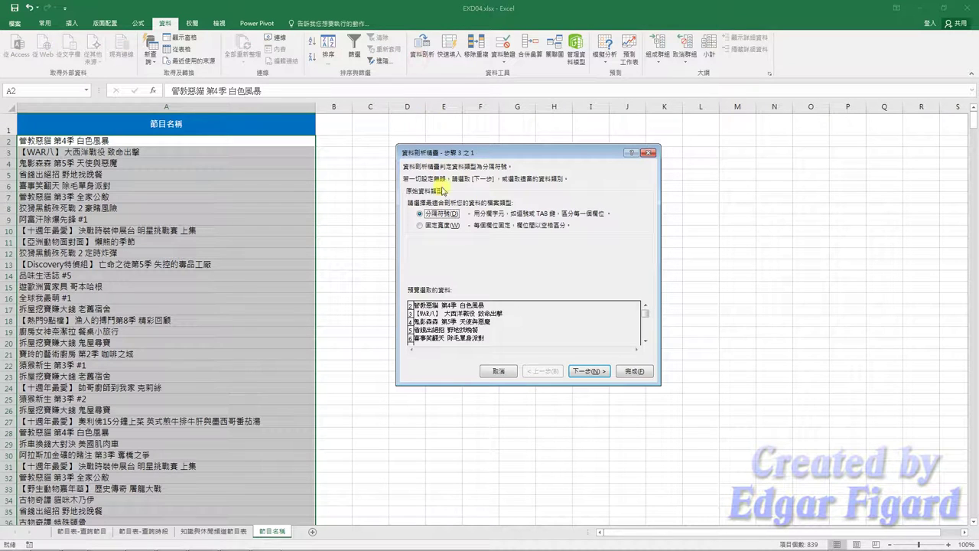
click(594, 372)
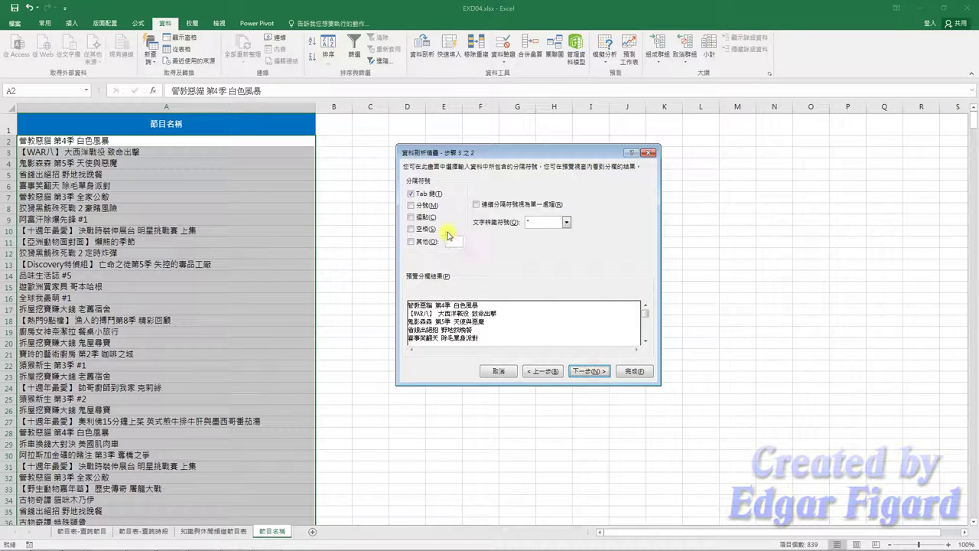
click(427, 229)
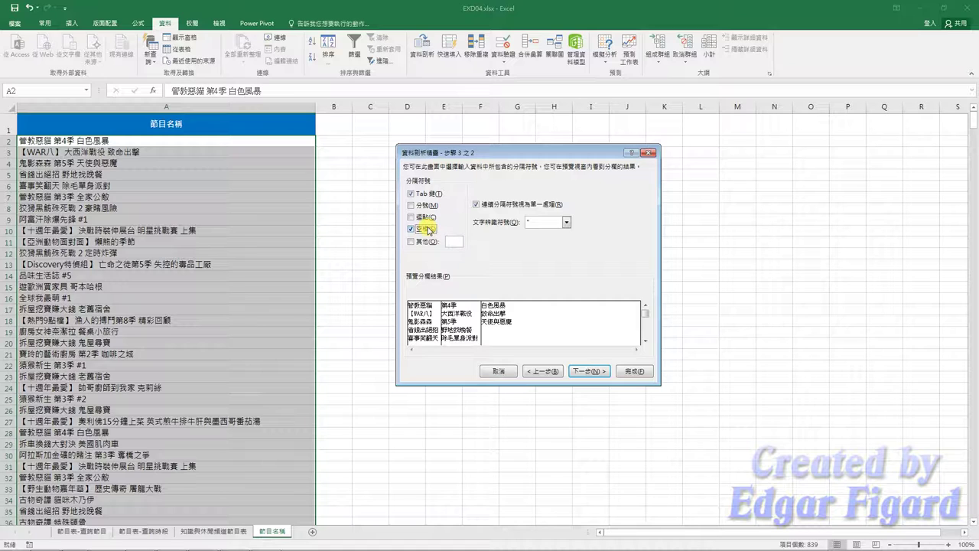
click(583, 371)
click(475, 299)
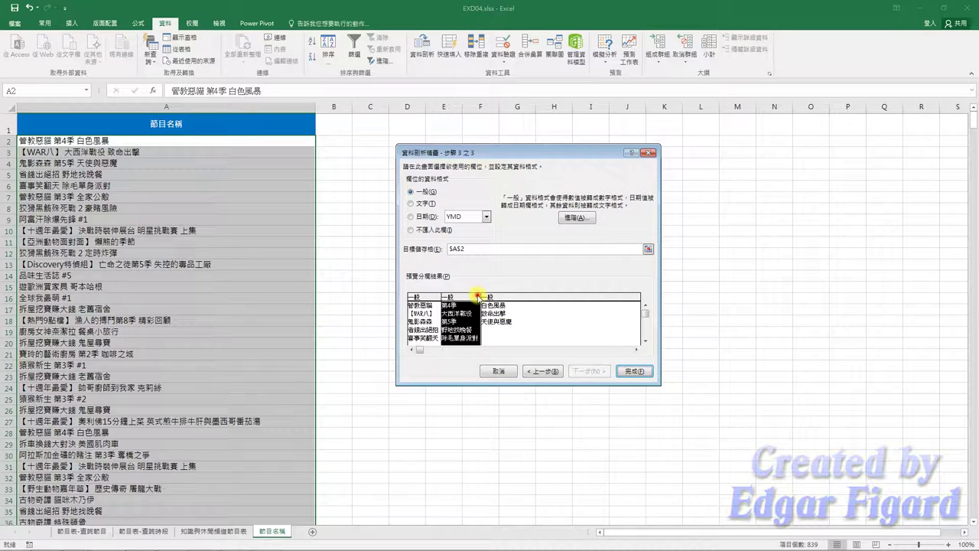
click(426, 231)
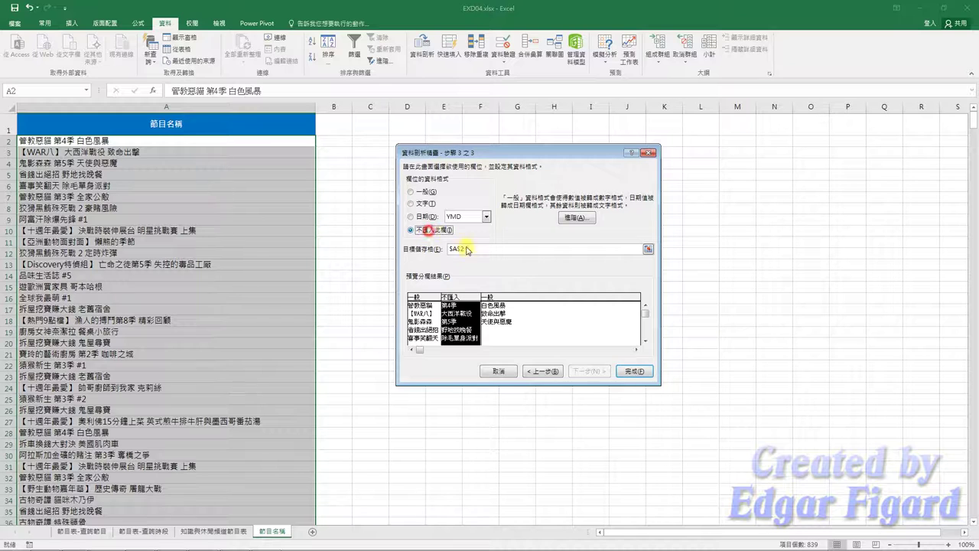
click(501, 296)
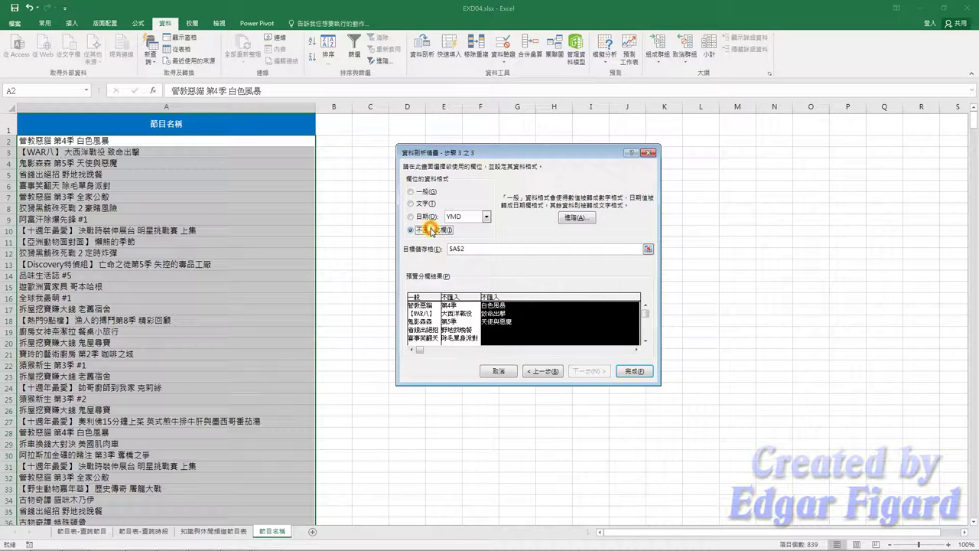
click(631, 371)
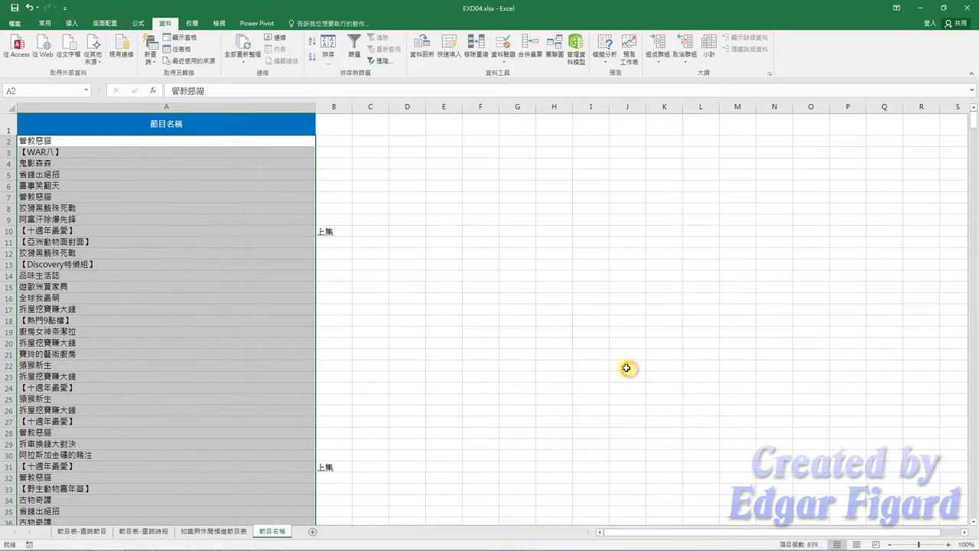
- Delete column B with its leftover 上集 entries
click(338, 107)
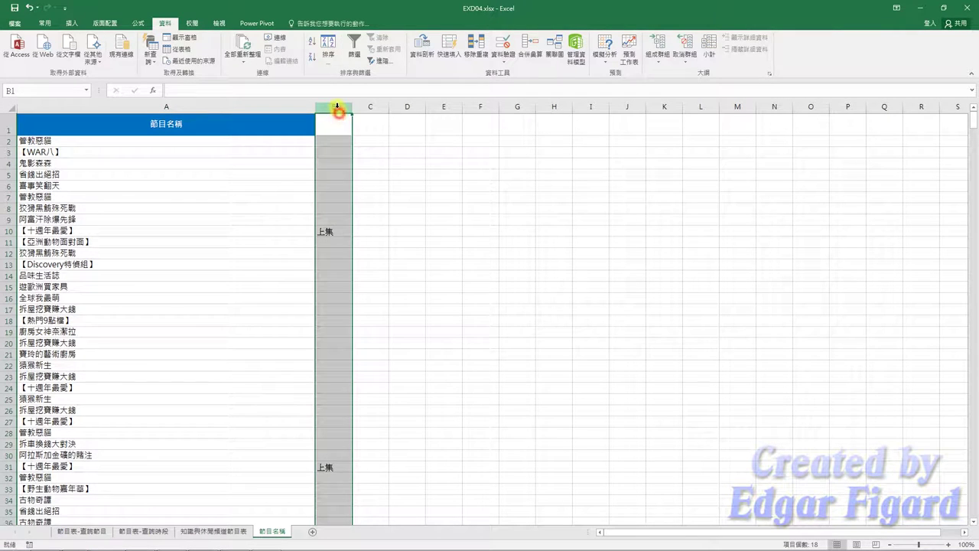
right_click(337, 108)
click(361, 188)
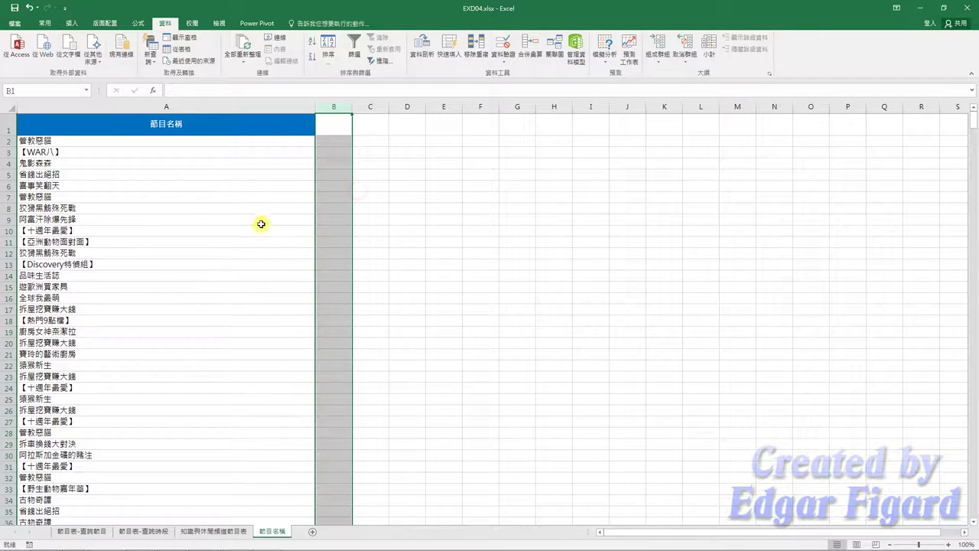
- Remove duplicate titles from column A, leaving 113 unique names
click(107, 143)
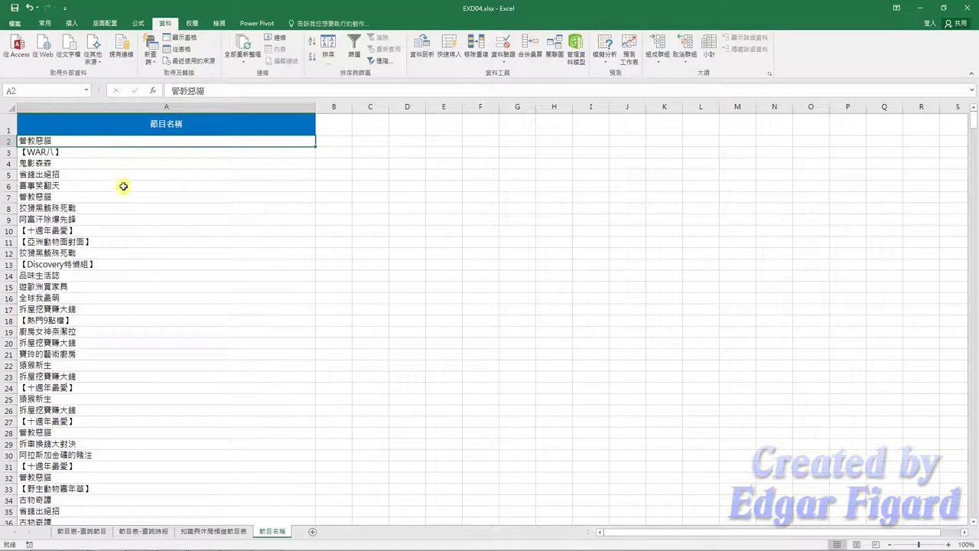
click(476, 48)
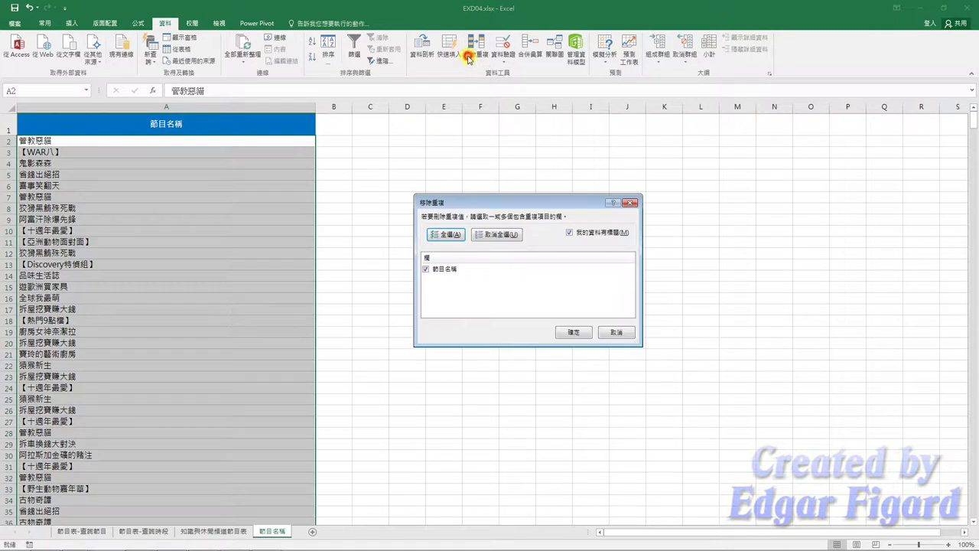
click(563, 332)
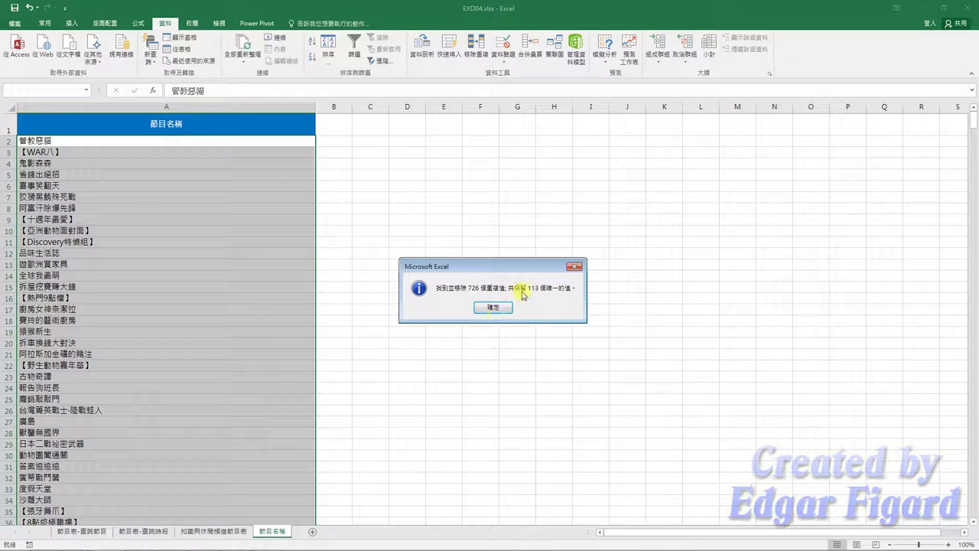
click(494, 307)
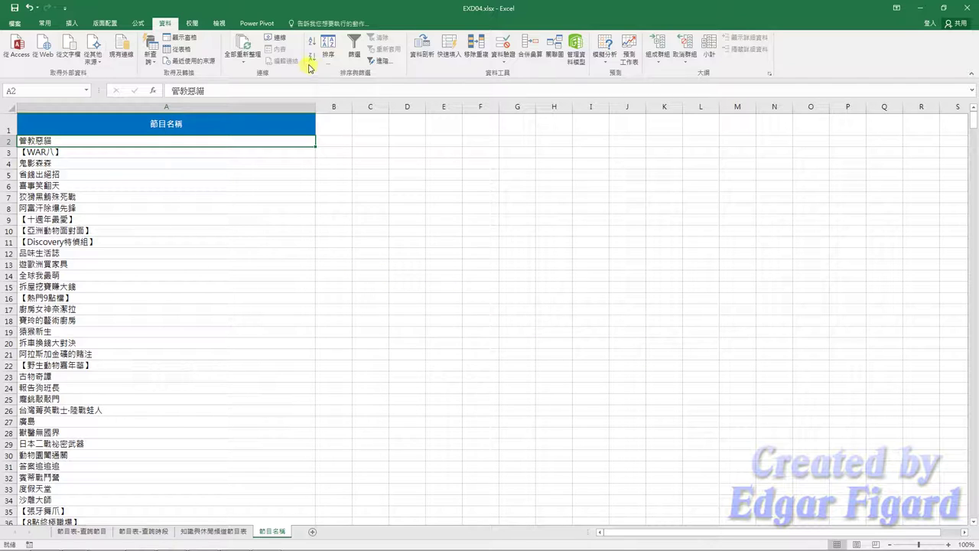
- Sort the titles A to Z and name the range A2:A114 節目名稱 in the Name Box
click(328, 50)
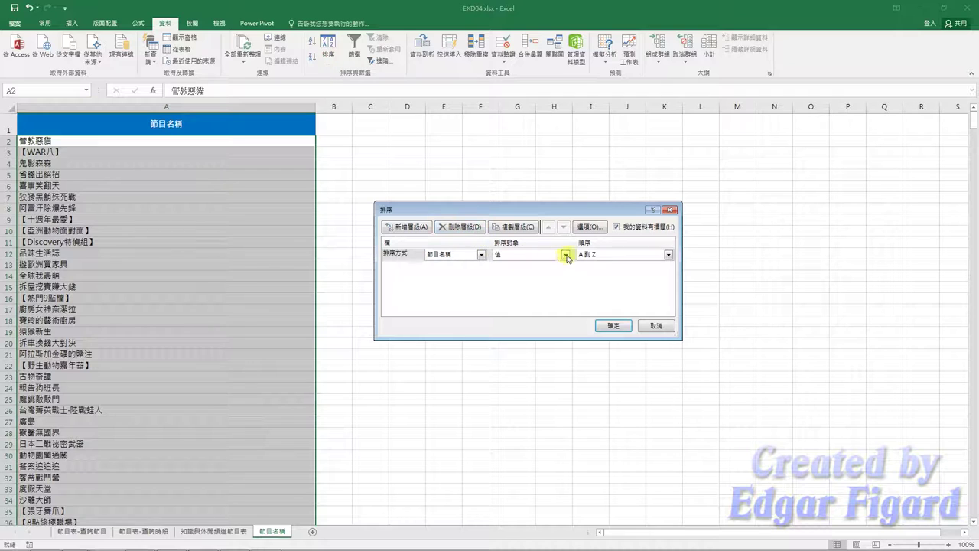
click(616, 325)
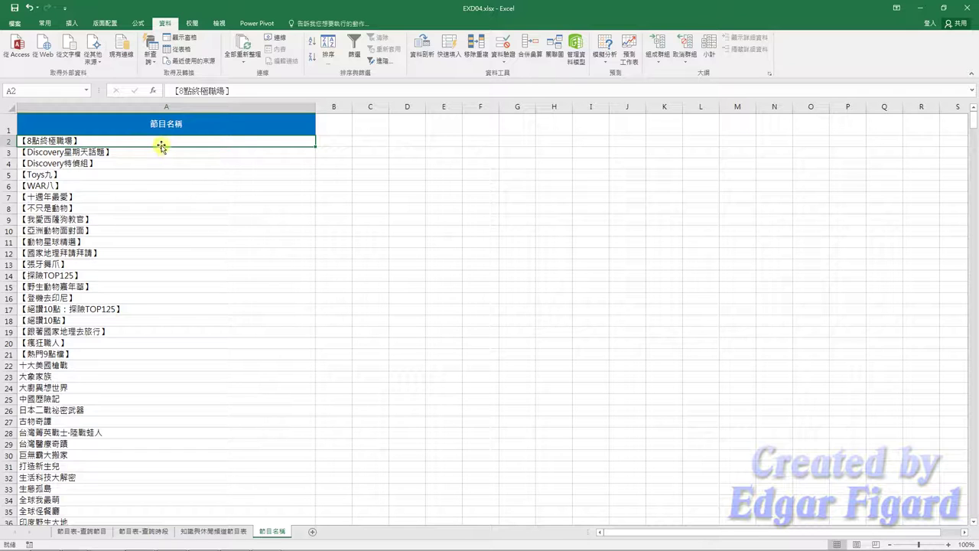
key(ctrl+shift+Down)
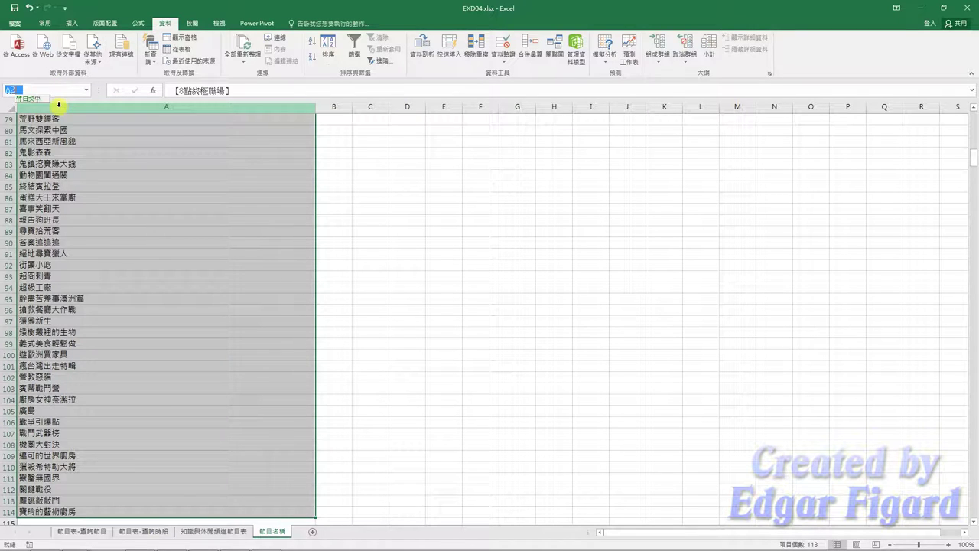
text(節目名)
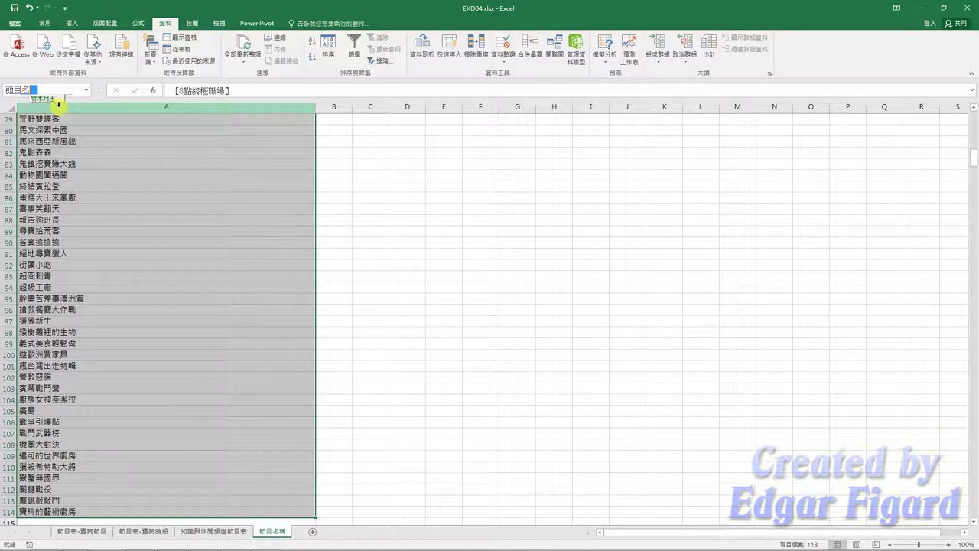
text(稱)
key(Return)
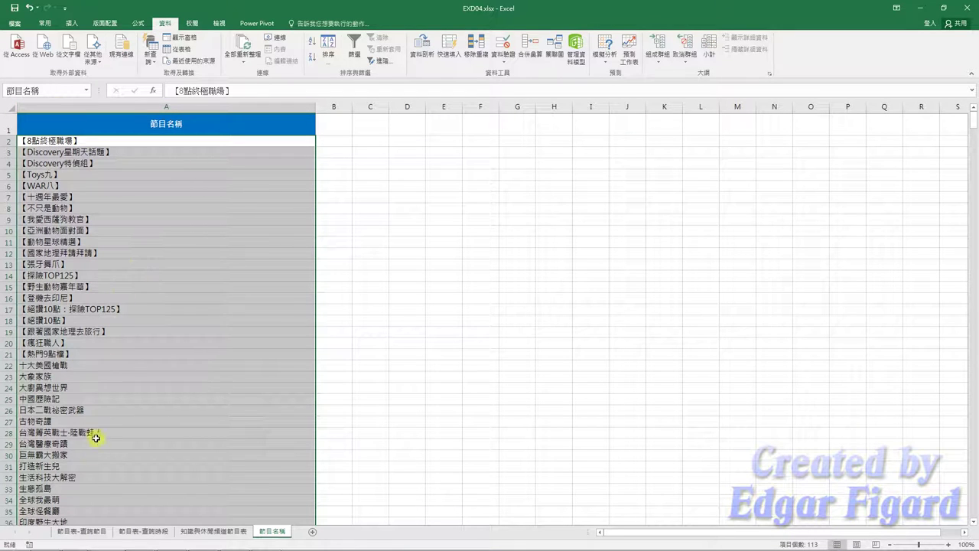
- Give D1:D3 on 知識與休閒頻道節目表 a List data validation with source =節目名稱
click(200, 530)
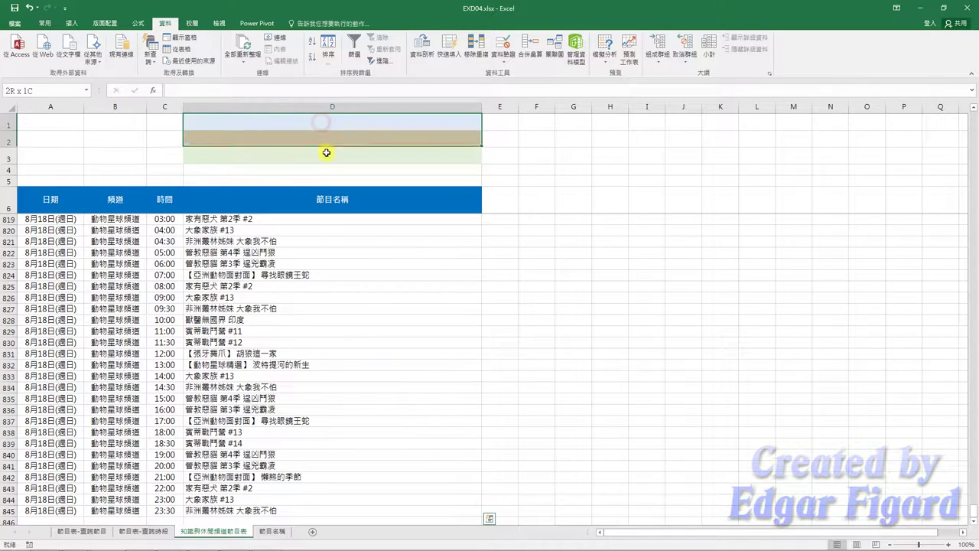
drag(320, 122, 326, 157)
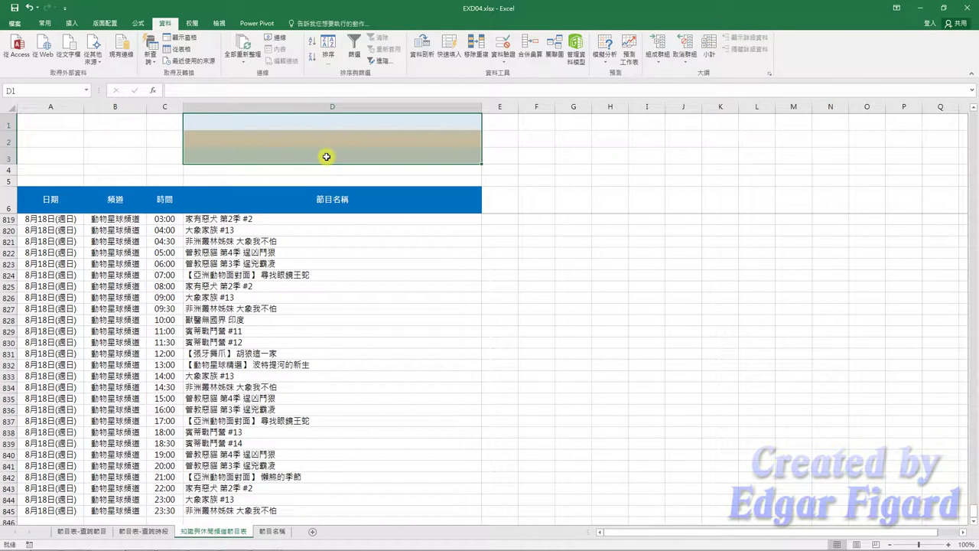
click(503, 57)
click(518, 77)
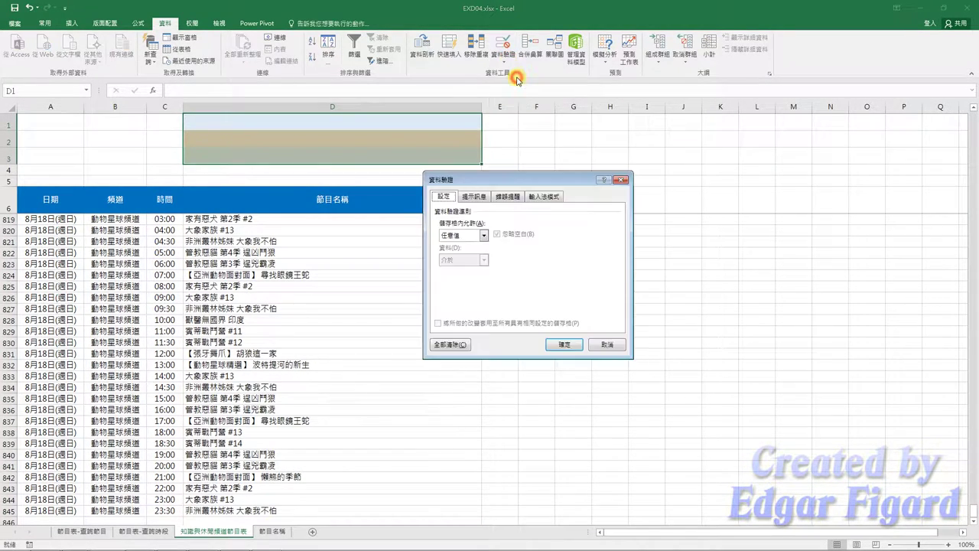
click(456, 234)
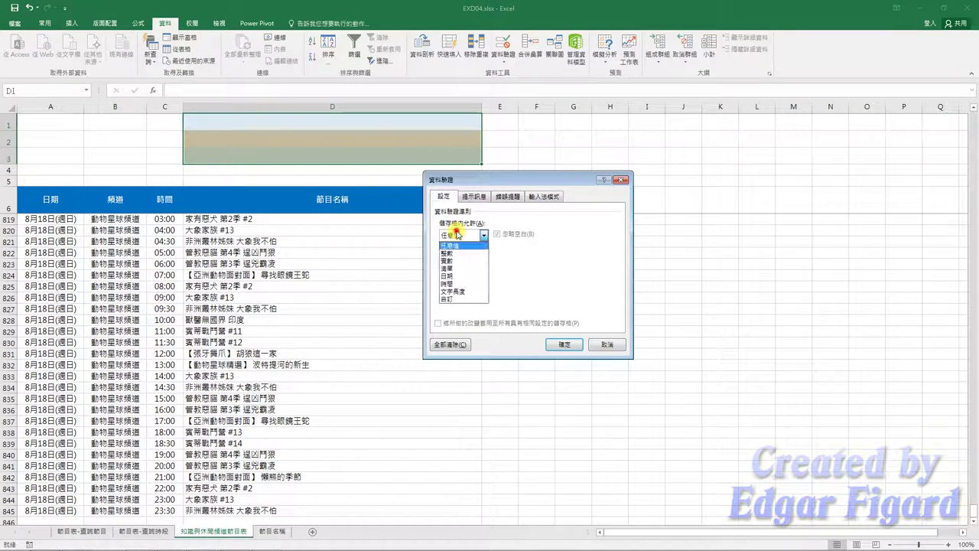
click(450, 268)
click(563, 284)
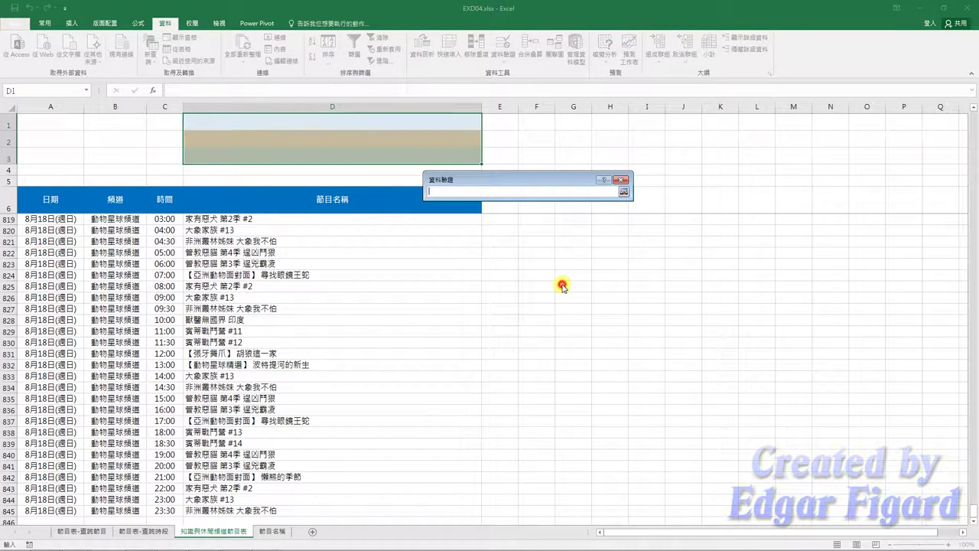
click(138, 23)
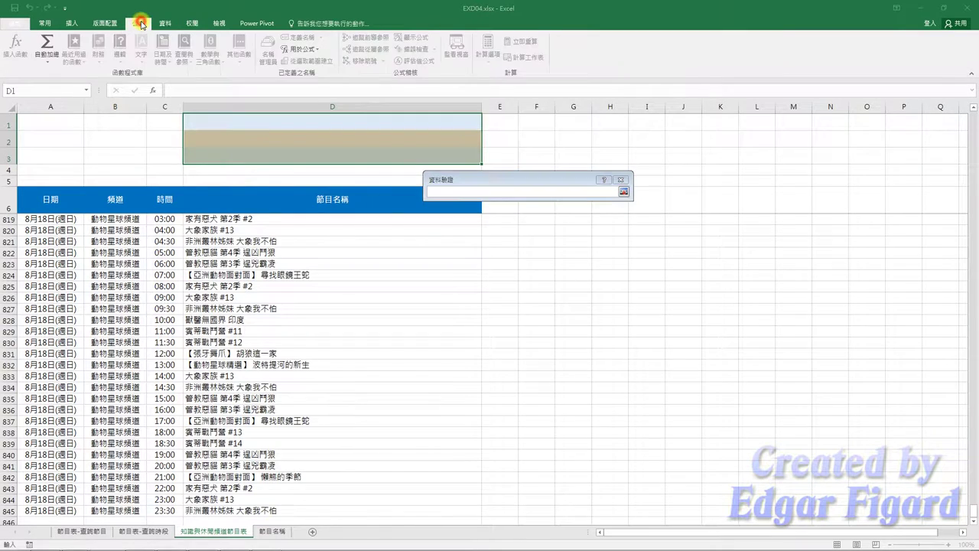
click(317, 50)
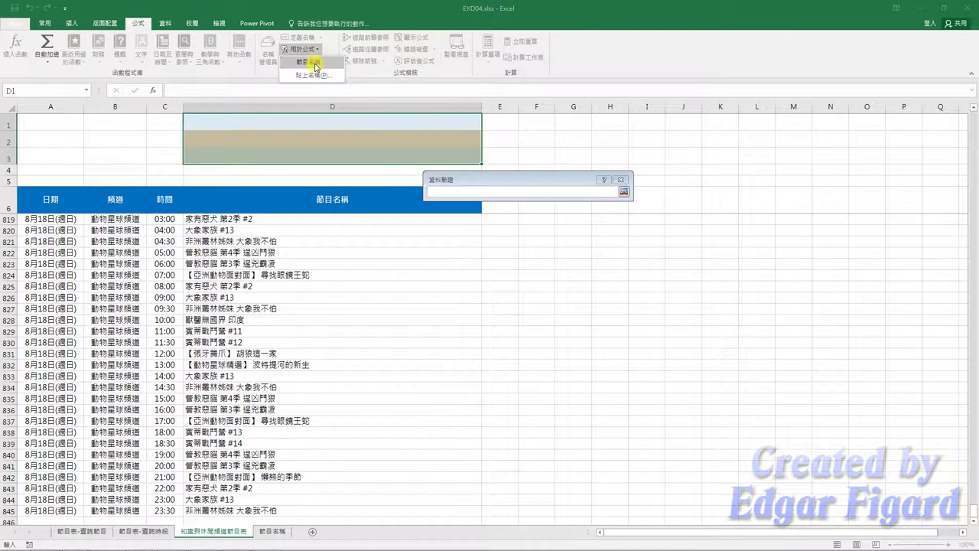
click(315, 62)
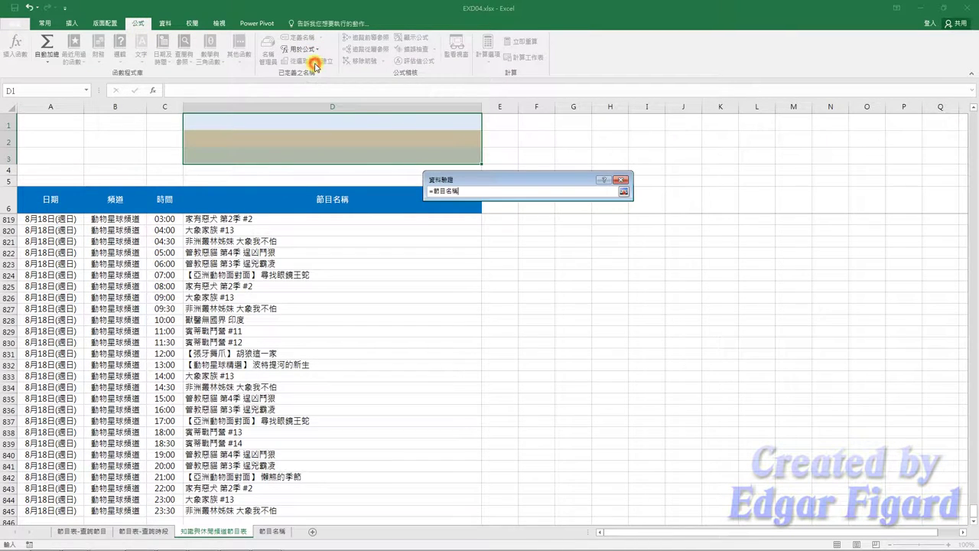
click(624, 192)
click(563, 345)
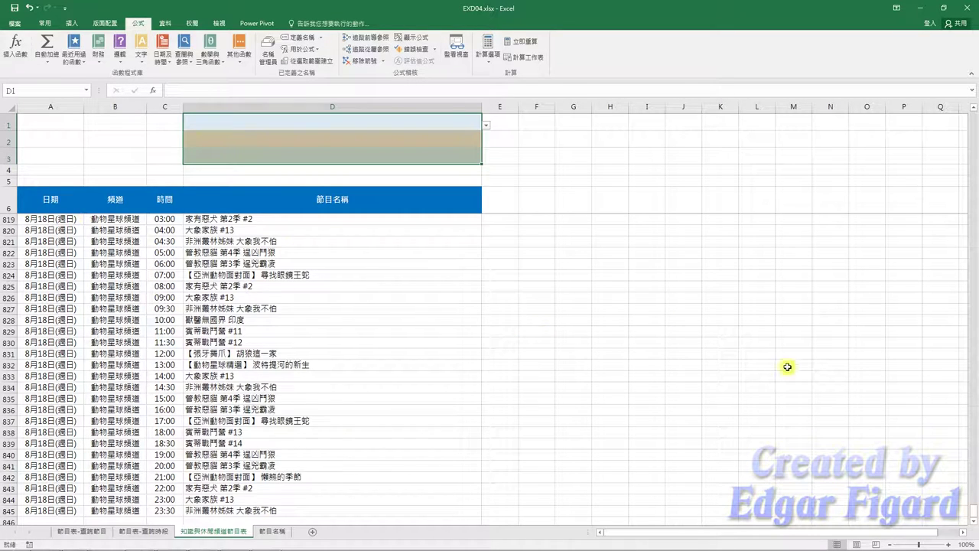
drag(974, 514, 967, 114)
- Select A7:D845 and start a new 'Use a formula to determine which cells to format' rule
click(34, 218)
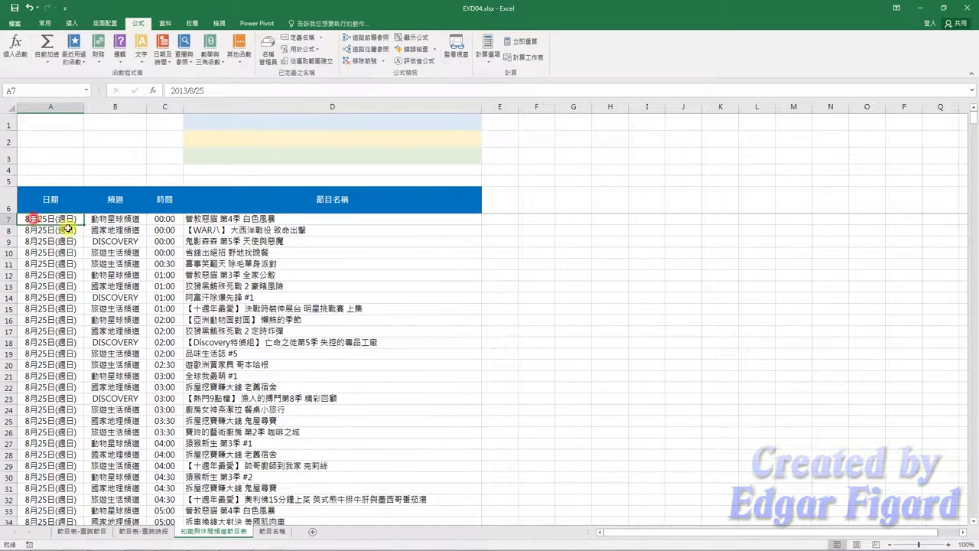
key(ctrl+shift+Right)
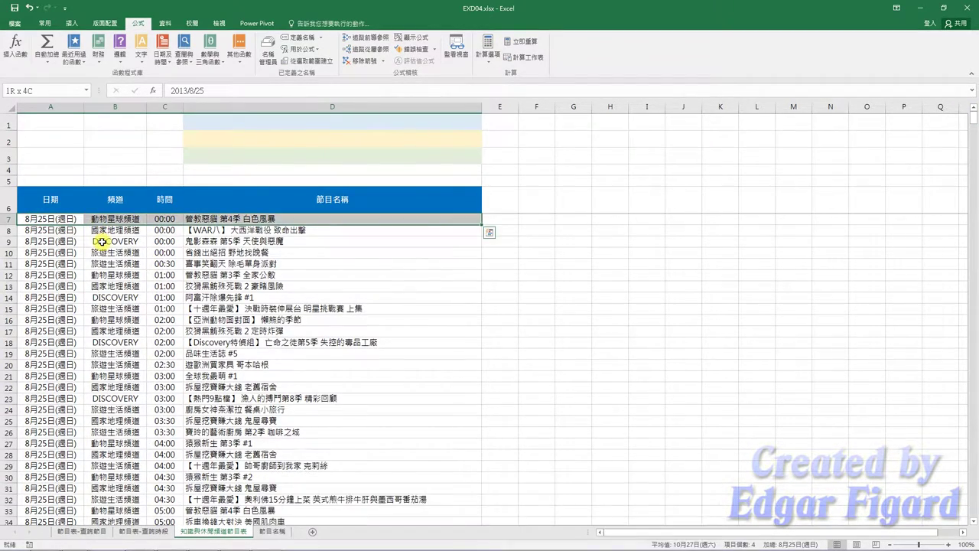
key(ctrl+shift+Down)
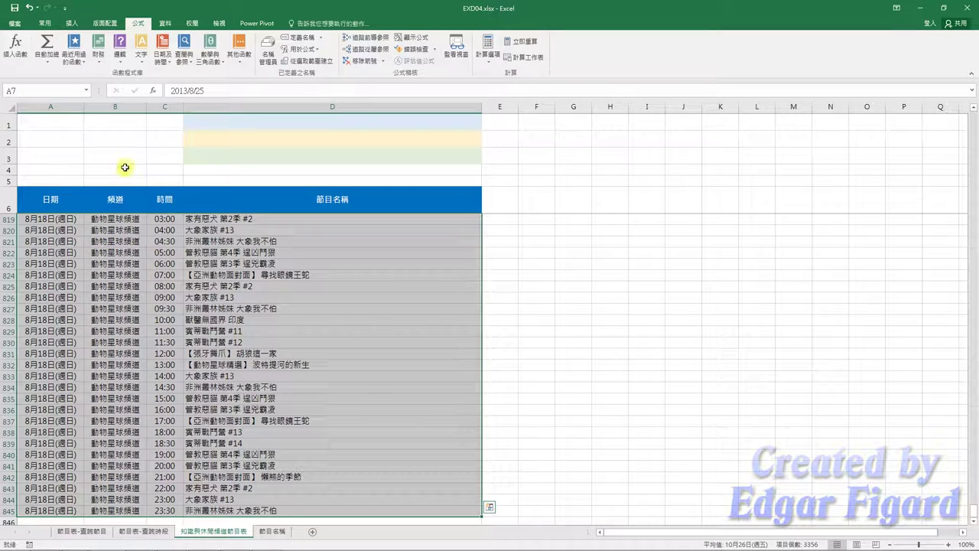
click(46, 24)
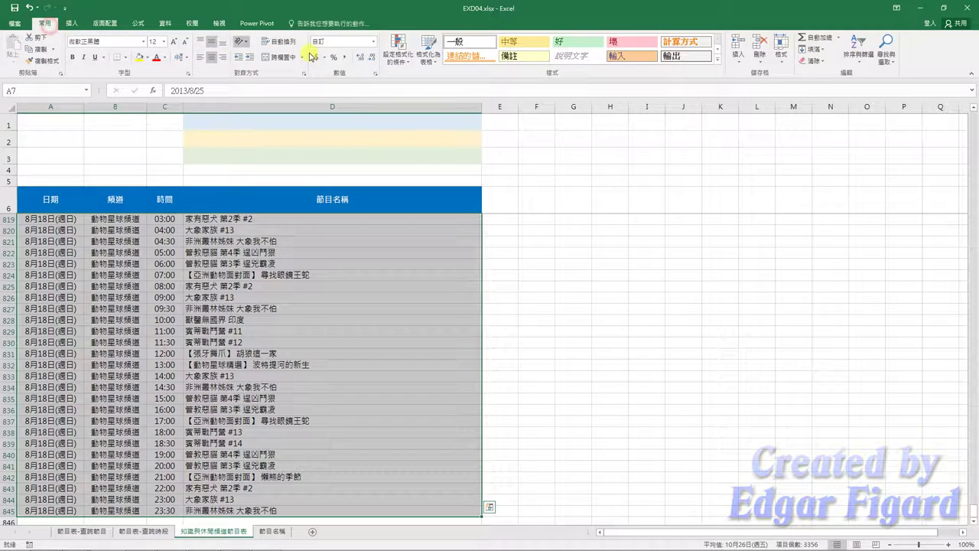
click(399, 51)
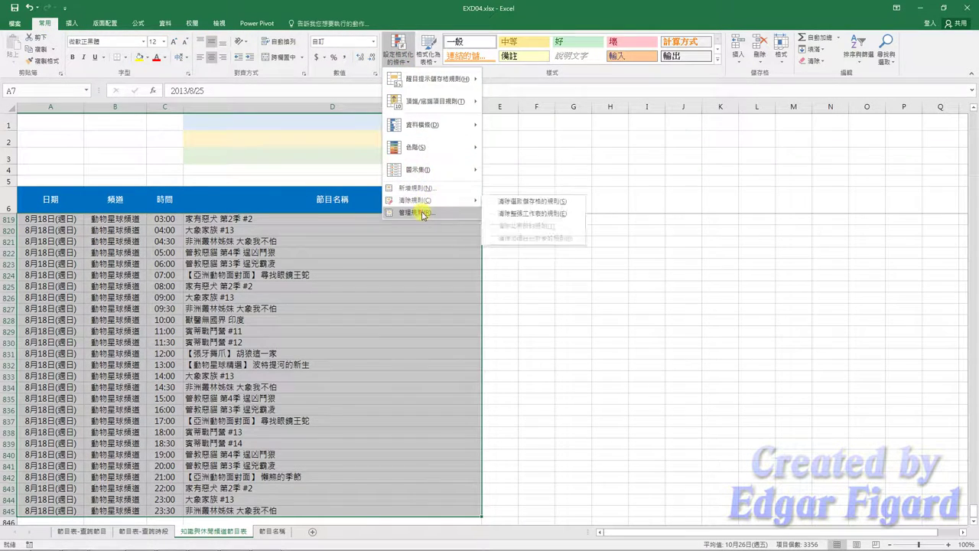
click(413, 188)
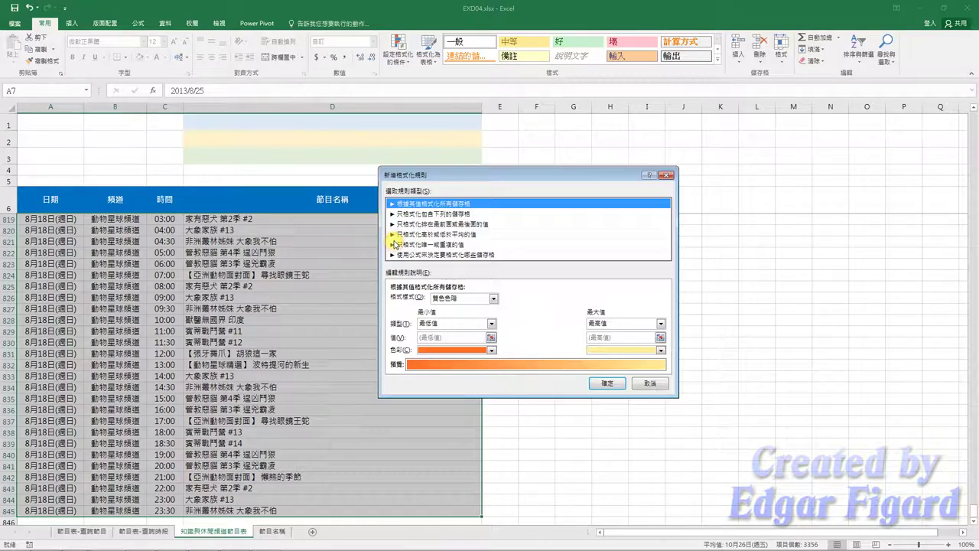
click(412, 254)
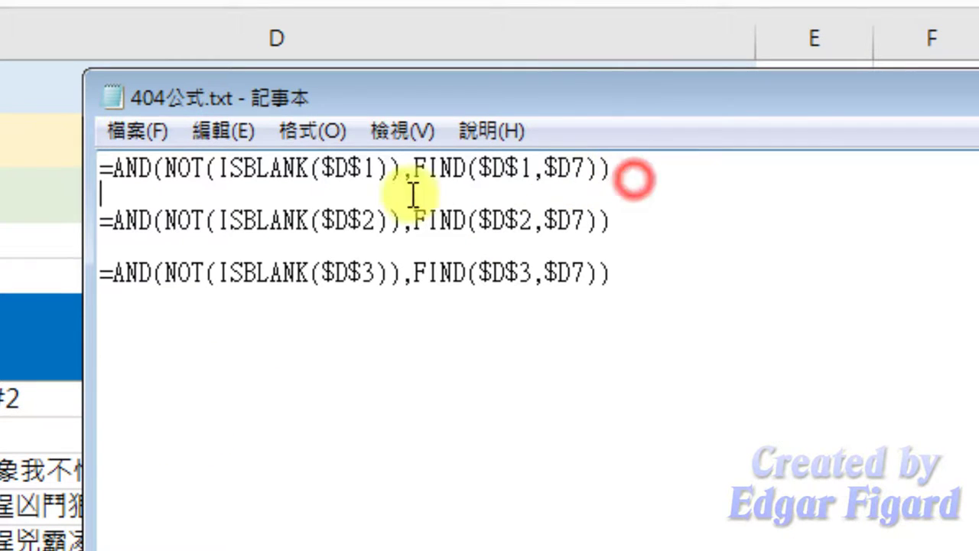
- Copy =AND(NOT(ISBLANK($D$1)),FIND($D$1,$D7)) from 404公式.txt in Notepad
drag(634, 180, 100, 176)
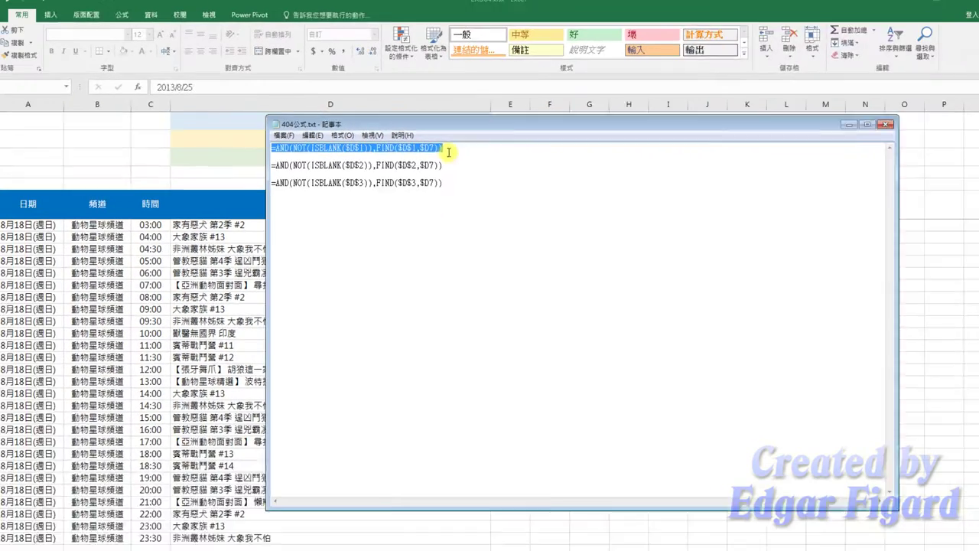
key(ctrl+c)
- Paste the first D1 formula into the new rule, give it a light blue fill, and save it
click(813, 124)
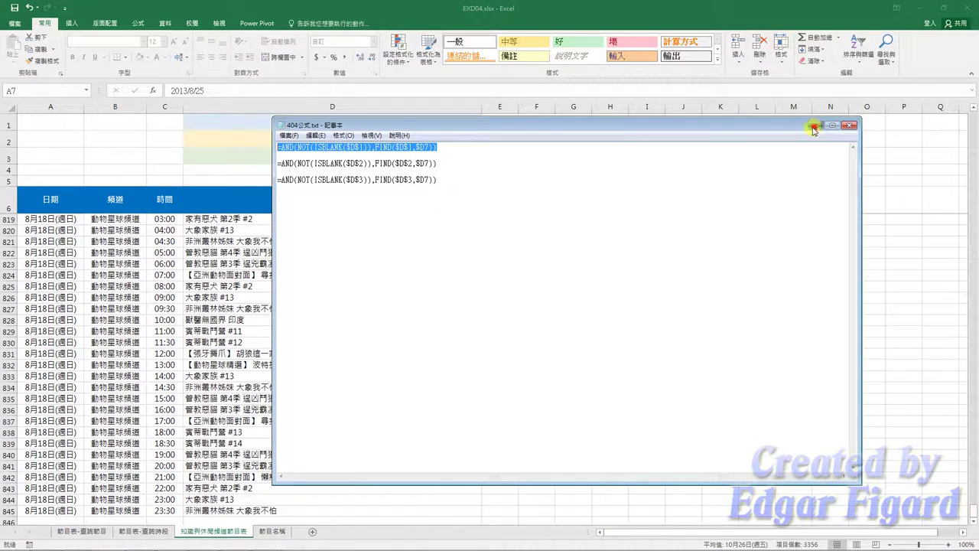
click(464, 300)
key(ctrl+v)
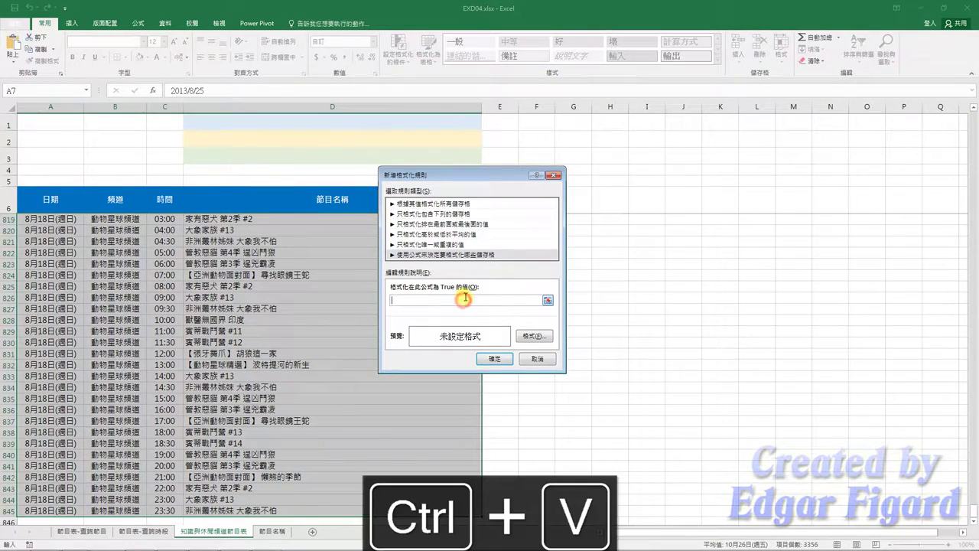
click(533, 337)
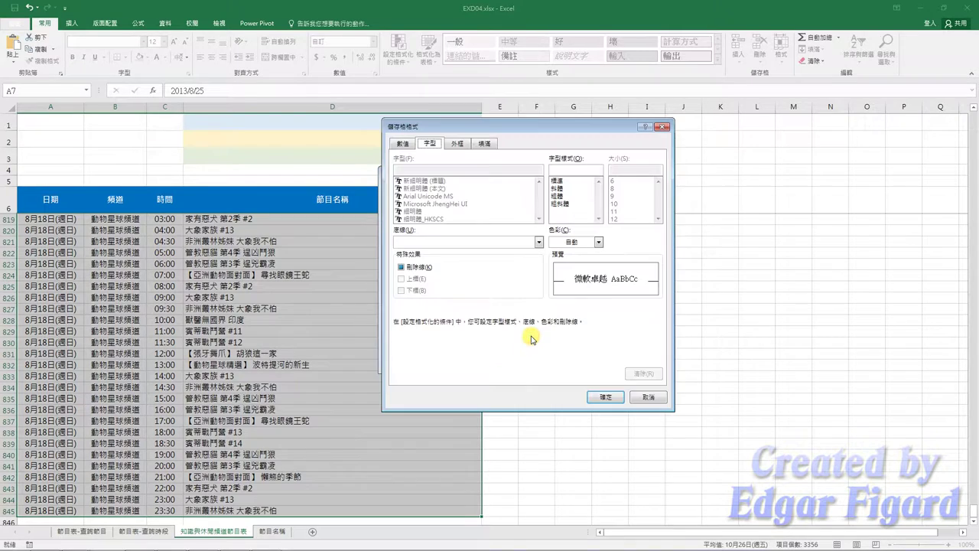
click(492, 145)
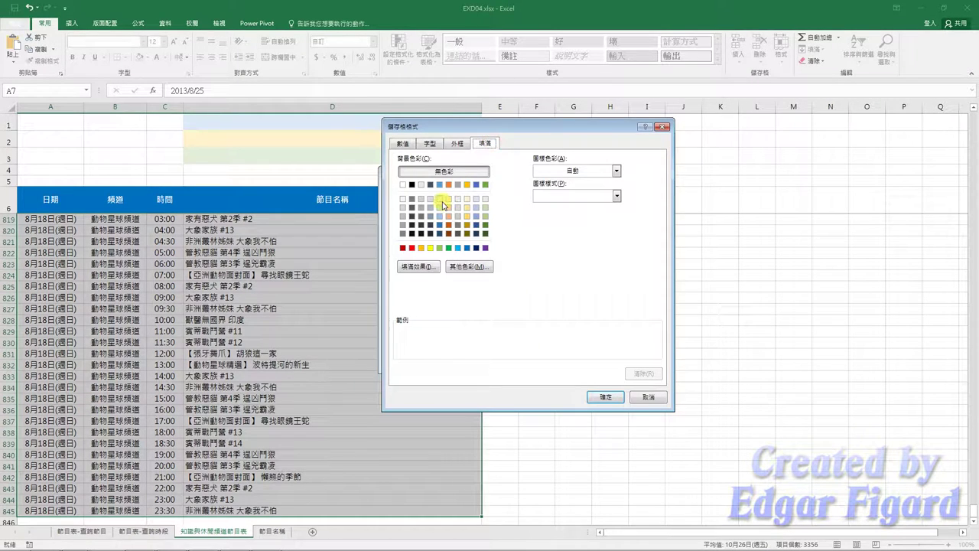
click(440, 200)
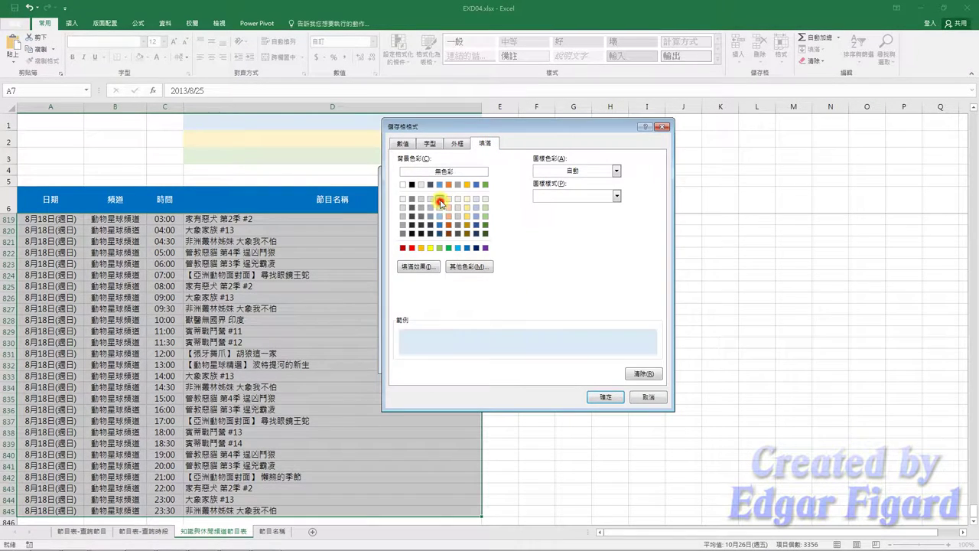
click(600, 397)
click(498, 362)
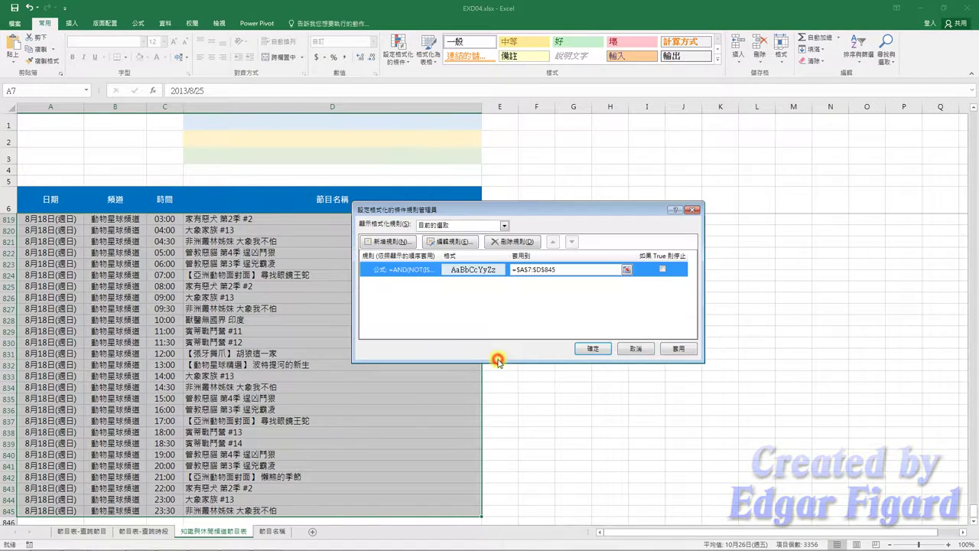
- Start a second formula-based rule and bring the Notepad formula notes back
click(399, 241)
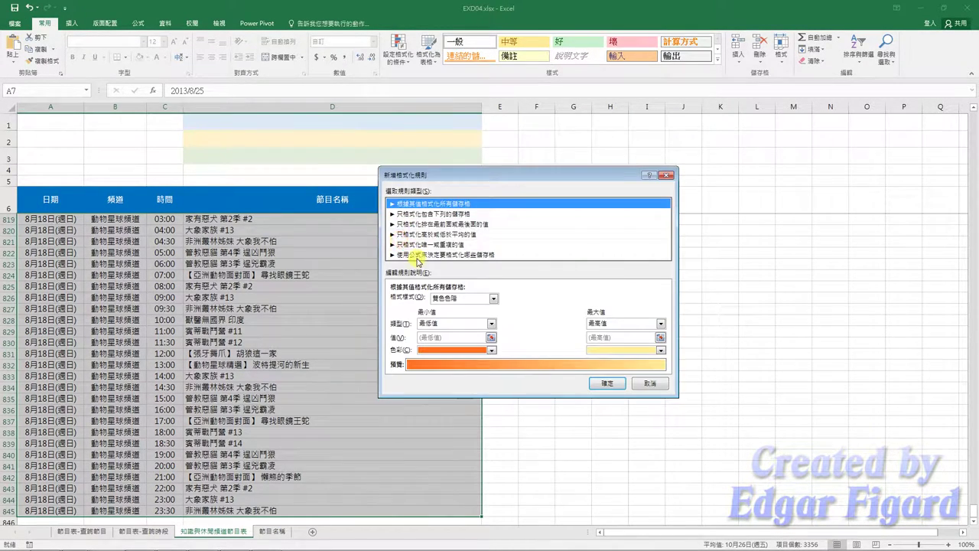
click(420, 254)
click(433, 299)
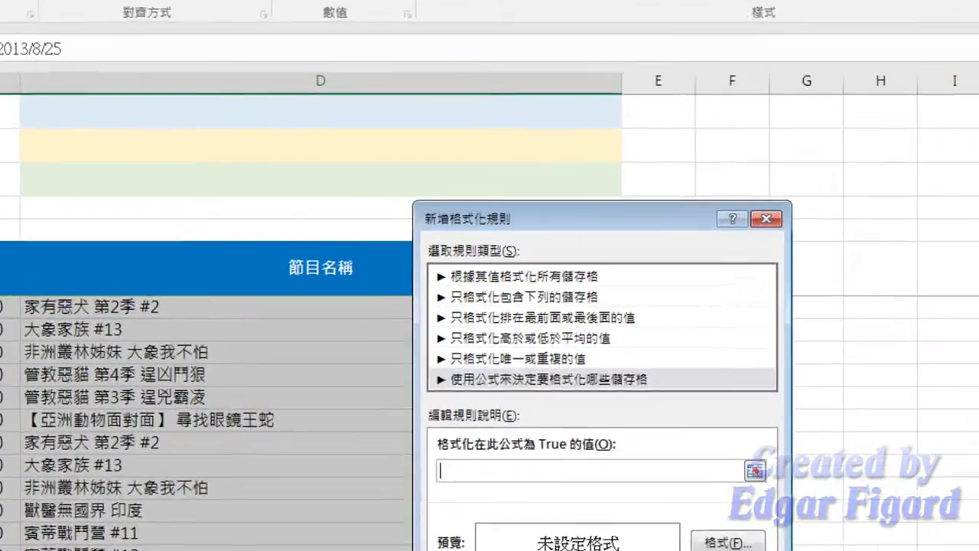
click(266, 541)
- Copy the second D2 formula from Notepad into the rule with a light yellow fill, and save it
drag(687, 237, 166, 219)
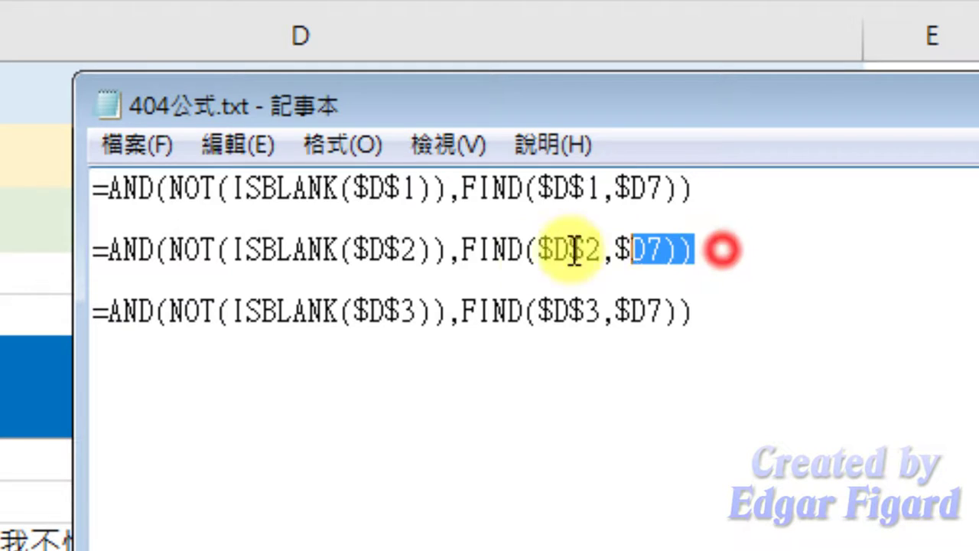
drag(98, 248, 699, 237)
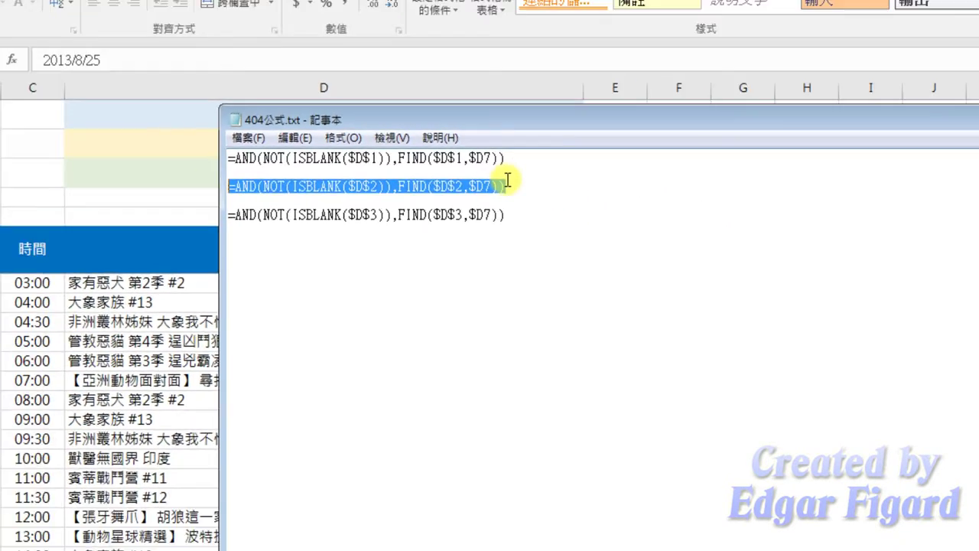
key(ctrl+c)
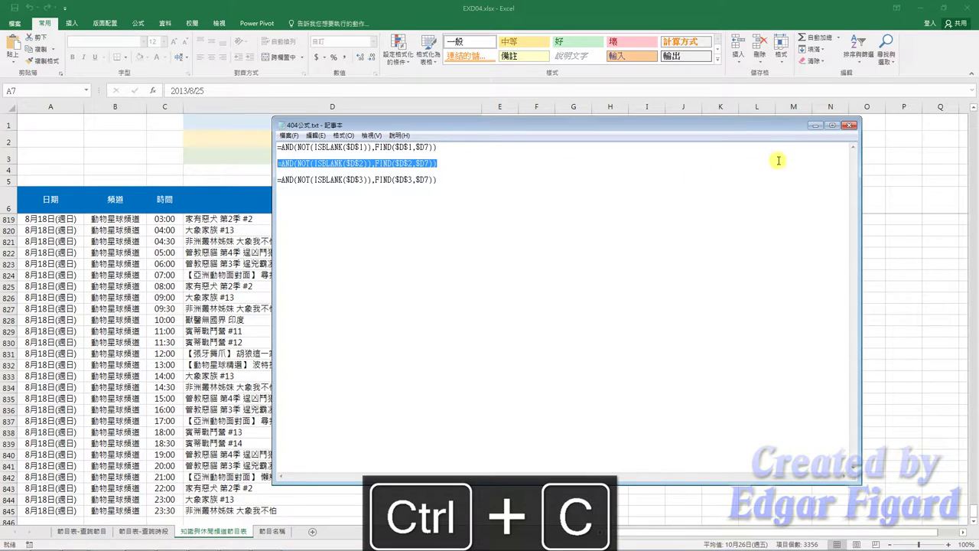
click(816, 125)
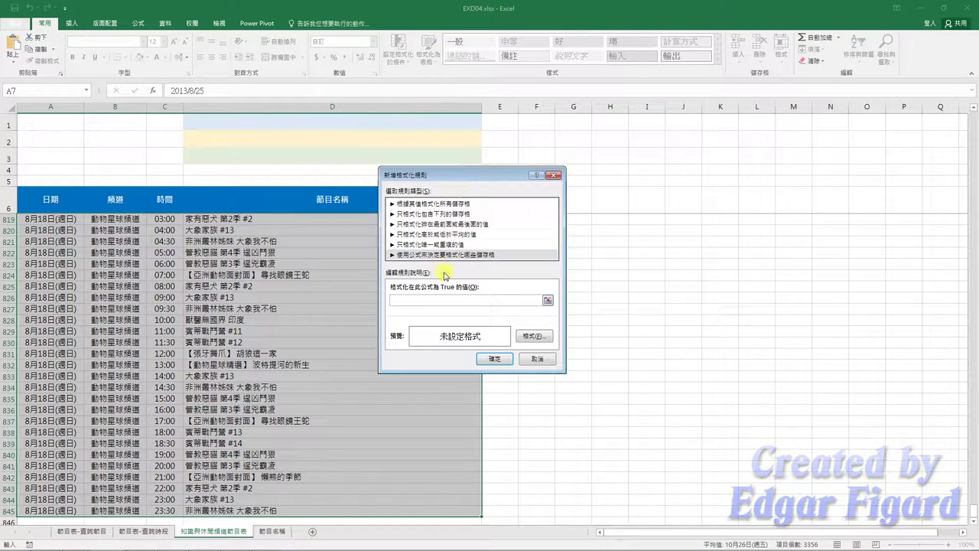
click(430, 300)
key(ctrl+v)
click(535, 336)
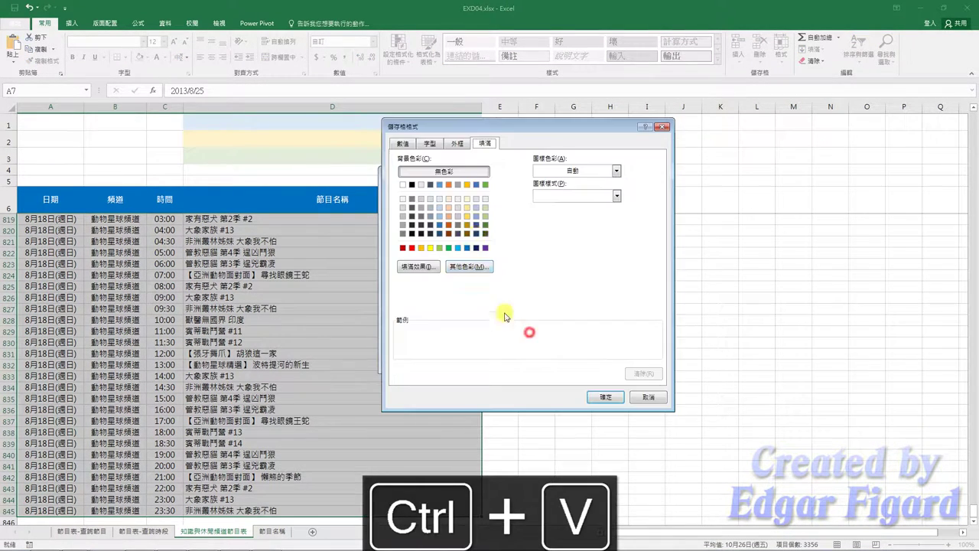
click(466, 200)
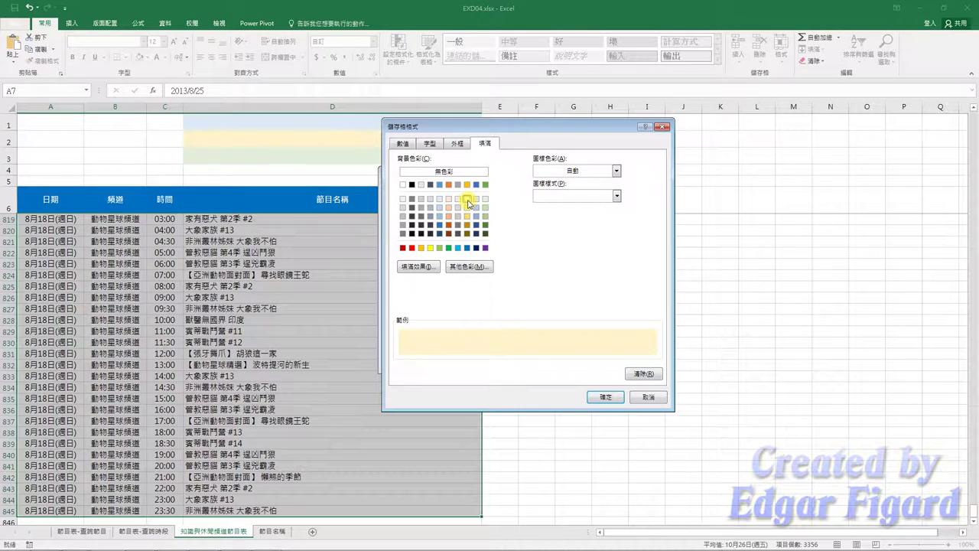
click(604, 397)
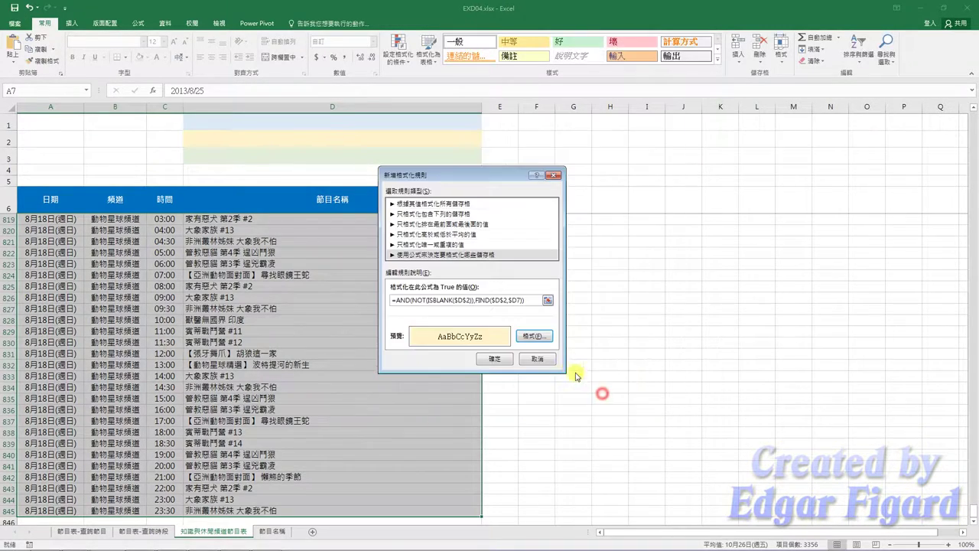
click(495, 358)
- Start a third formula-based rule with focus in its formula box
click(396, 242)
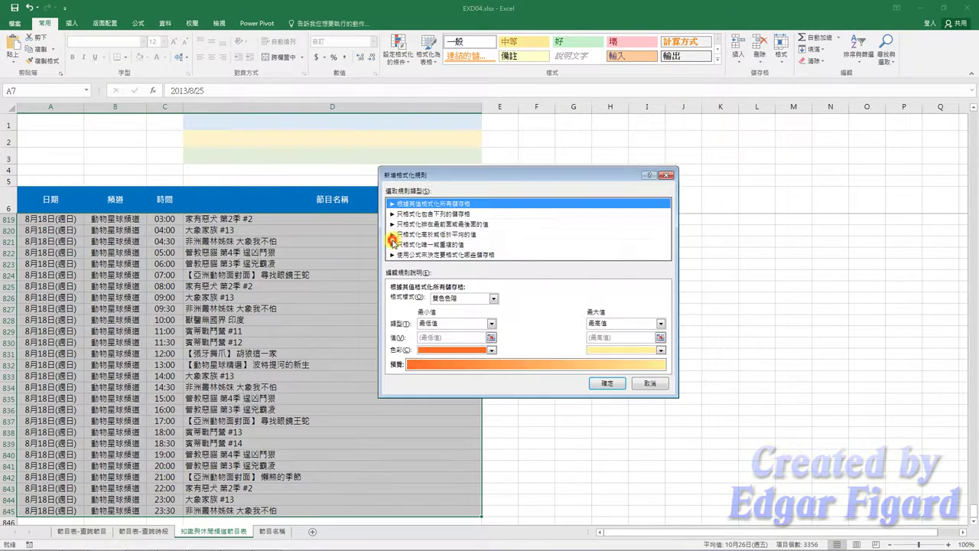
click(412, 254)
click(423, 300)
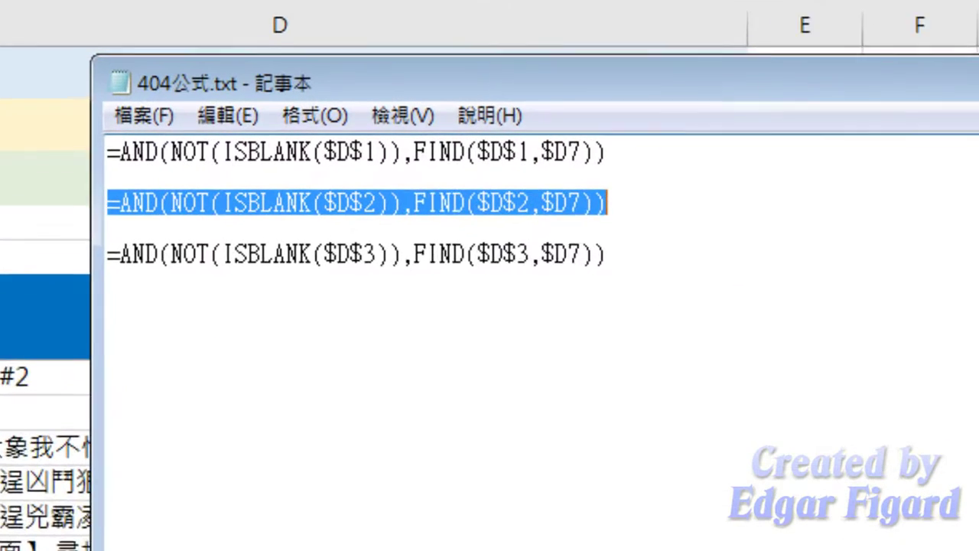
- Paste the D3 FIND formula as the third rule with light green fill, then apply and close the Rules Manager
mouse_move(676, 273)
mouse_down()
mouse_move(539, 293)
mouse_move(67, 273)
mouse_move(650, 273)
mouse_up()
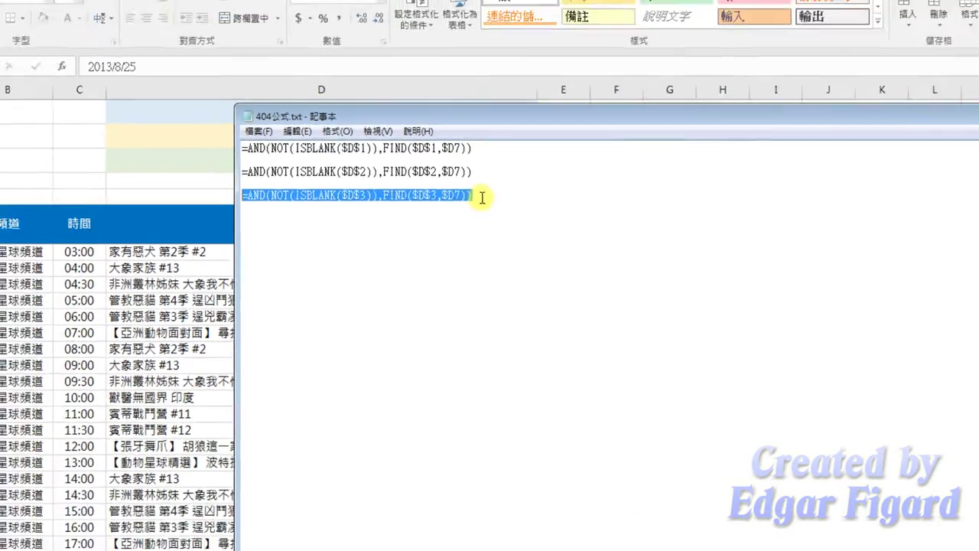
key(ctrl+c)
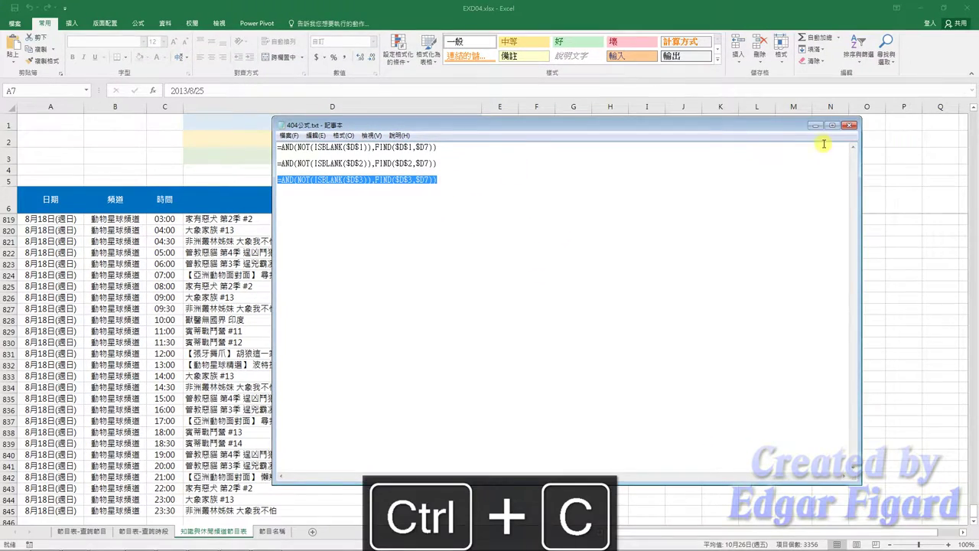
click(812, 125)
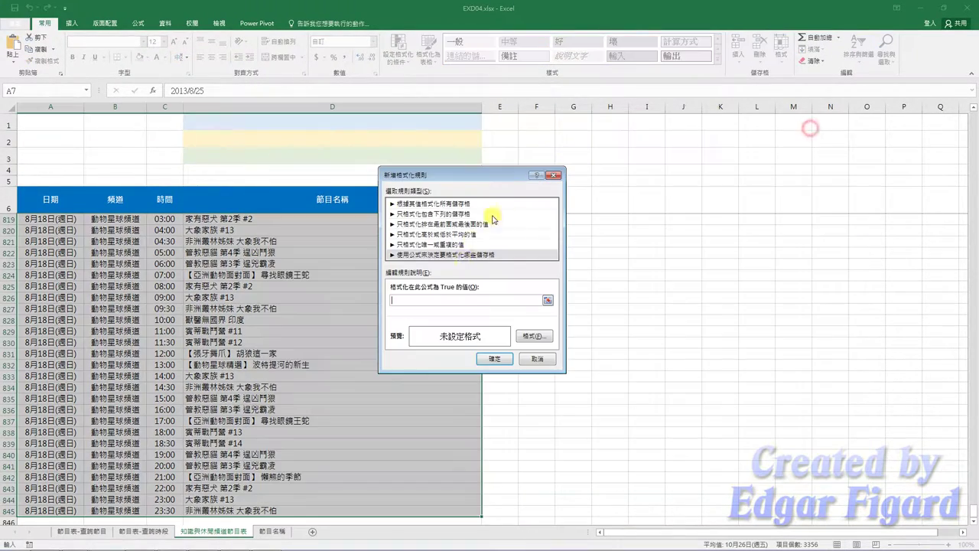
click(459, 298)
key(ctrl+v)
click(536, 338)
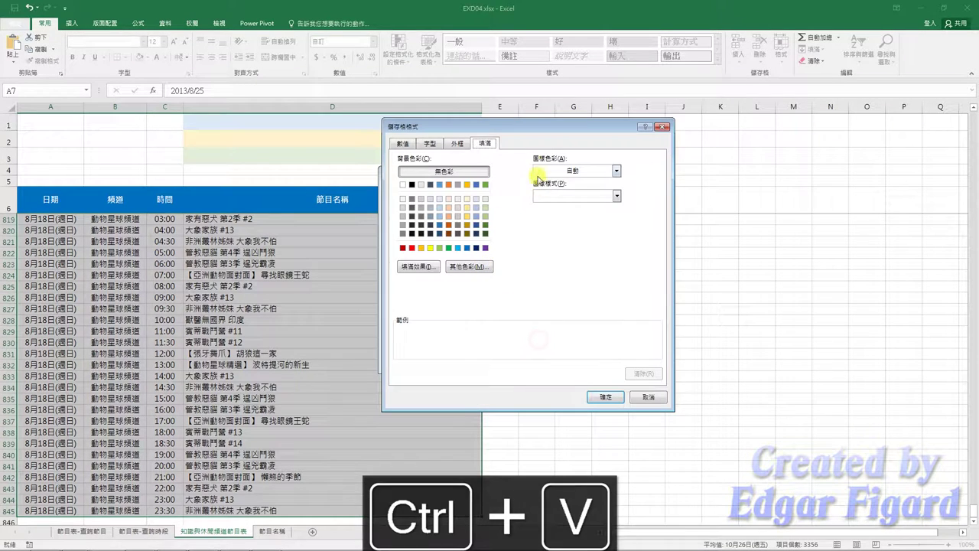
click(486, 199)
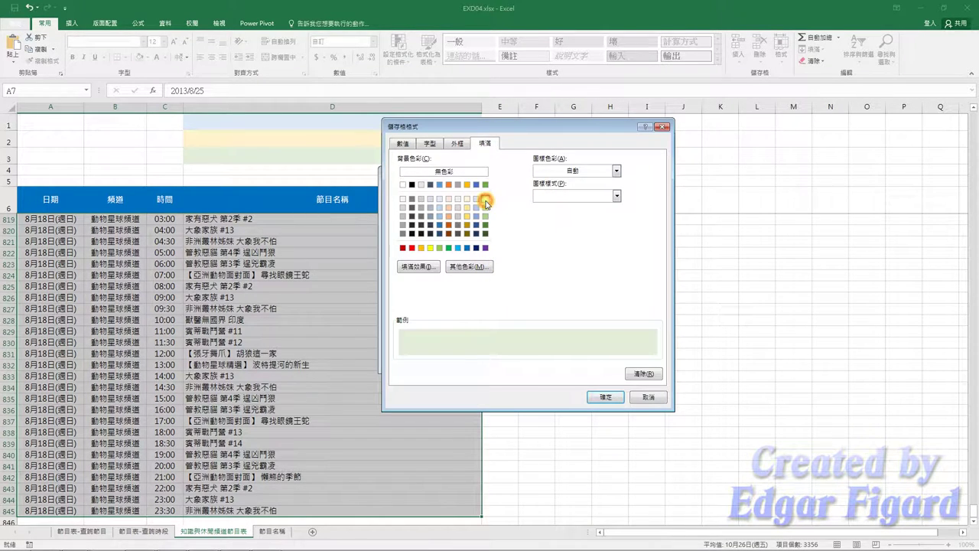
click(605, 397)
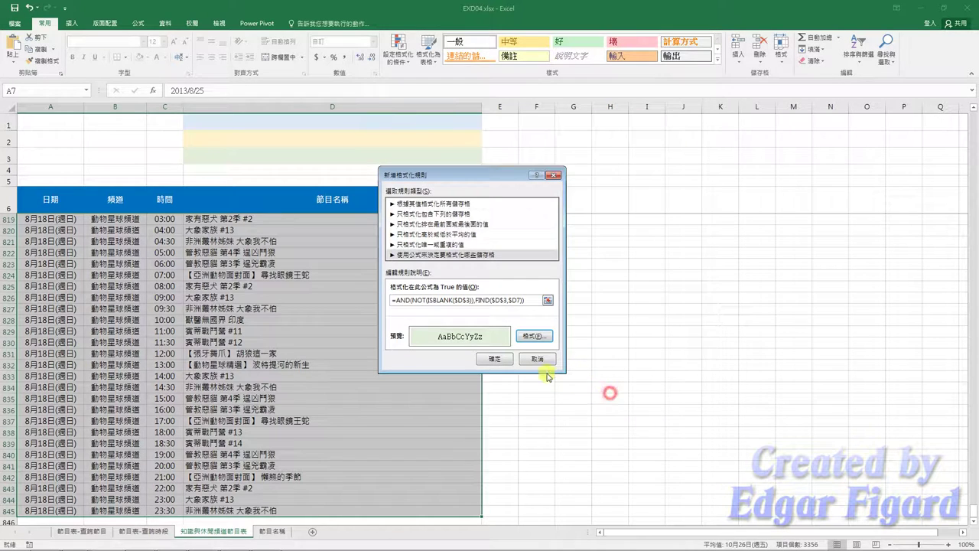
click(495, 358)
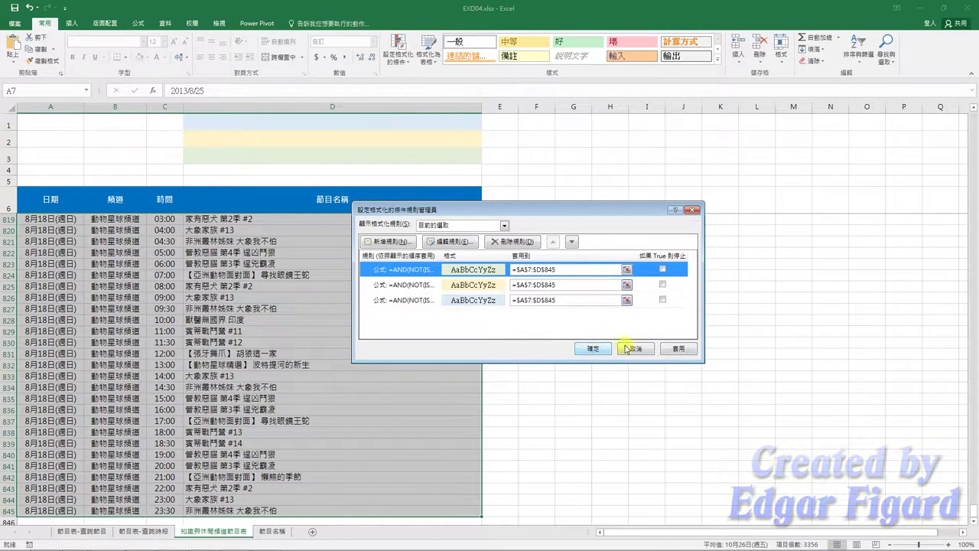
click(678, 347)
click(594, 348)
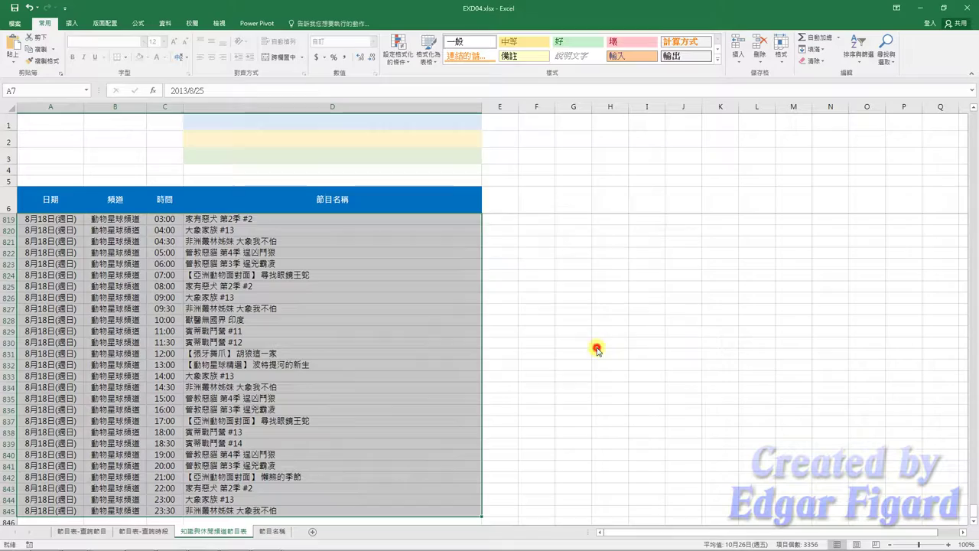
- Set D1 to 【8點終極職場】, D2 to 【Discovery星期天話題】 and D3 to 【Discovery特偵組】 from their dropdowns
click(469, 308)
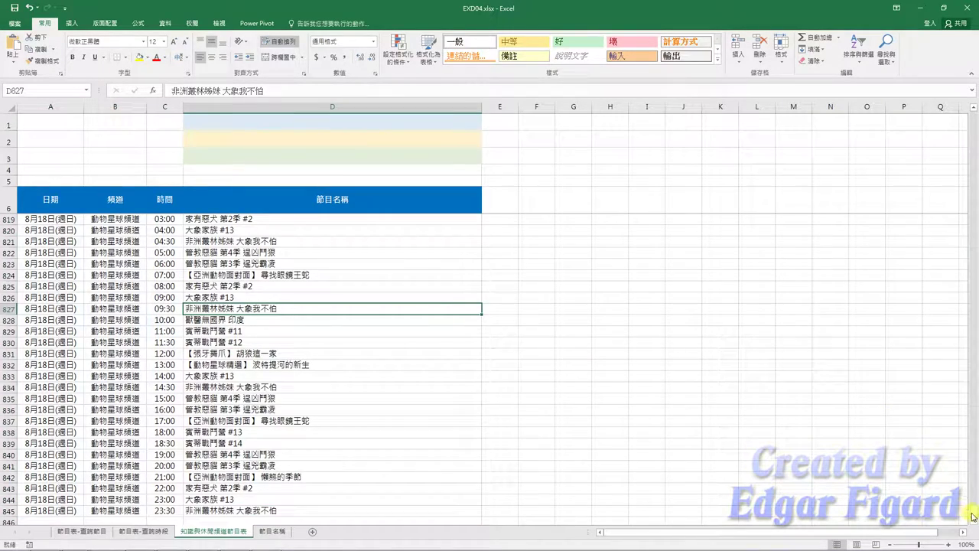
drag(972, 517, 974, 119)
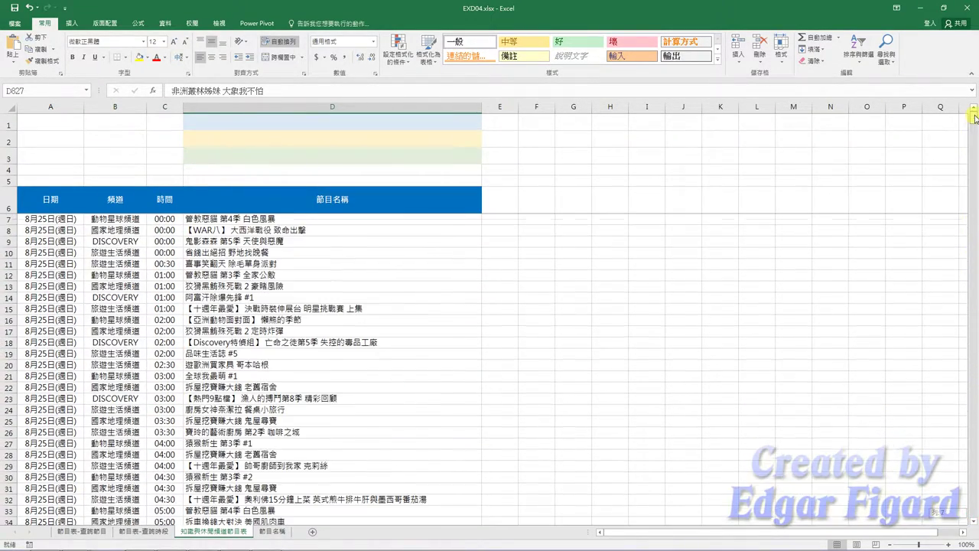
click(368, 219)
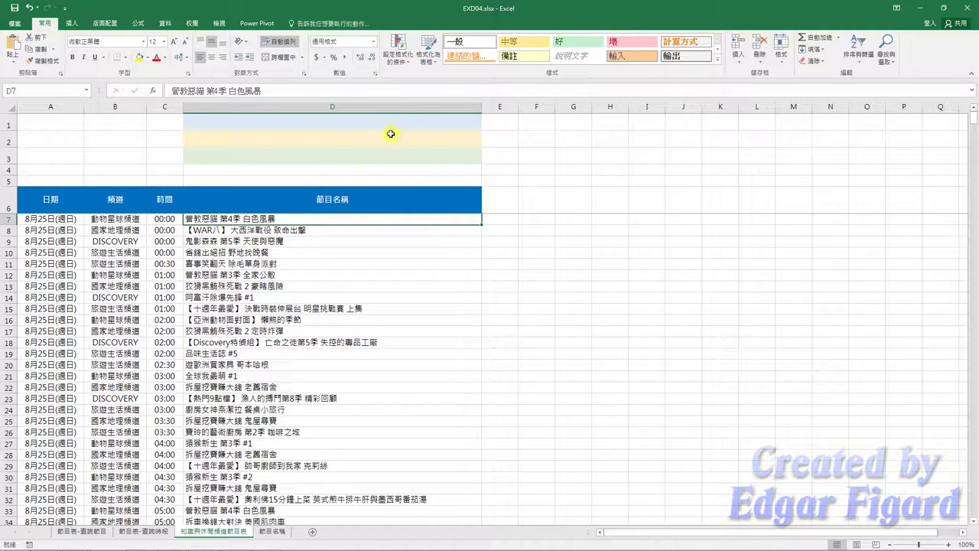
click(410, 125)
click(486, 124)
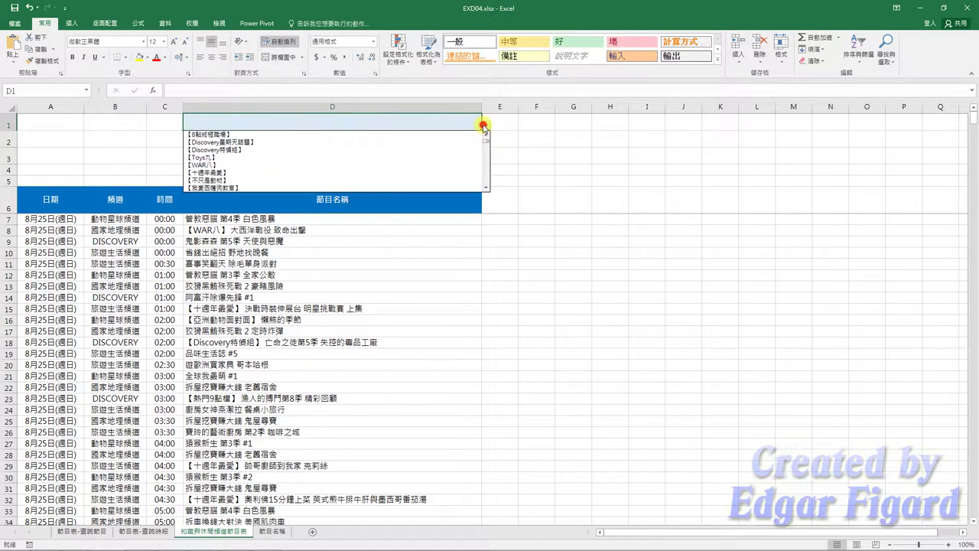
click(443, 135)
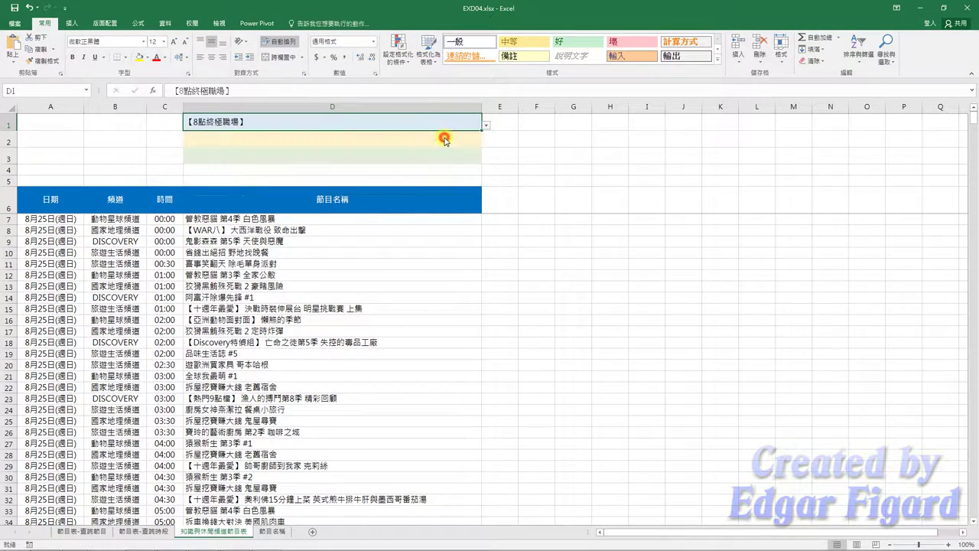
click(442, 141)
click(486, 142)
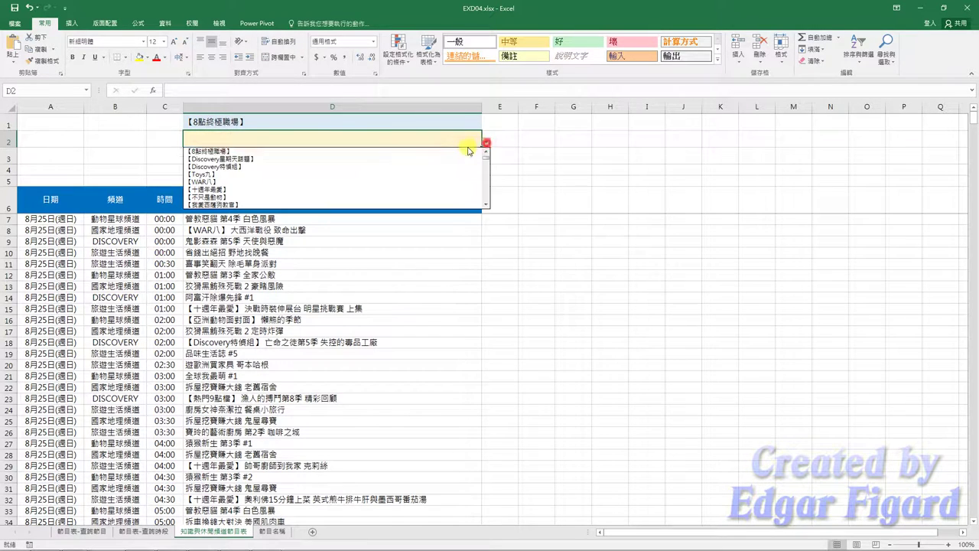
click(423, 159)
click(454, 156)
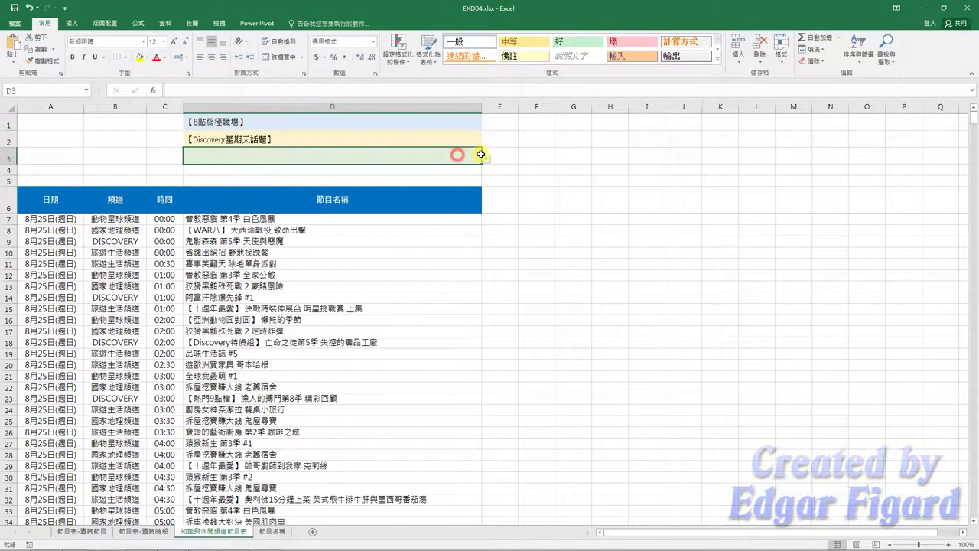
click(484, 157)
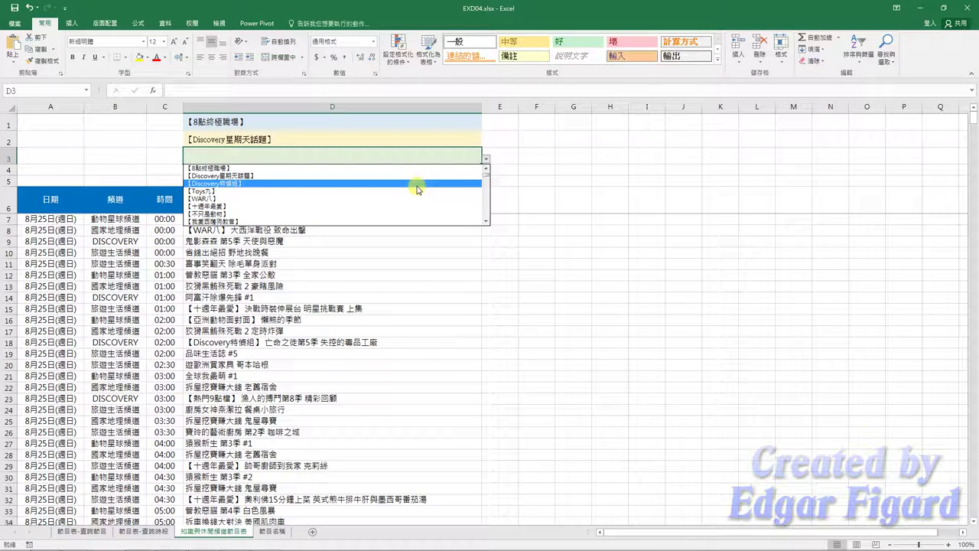
click(419, 184)
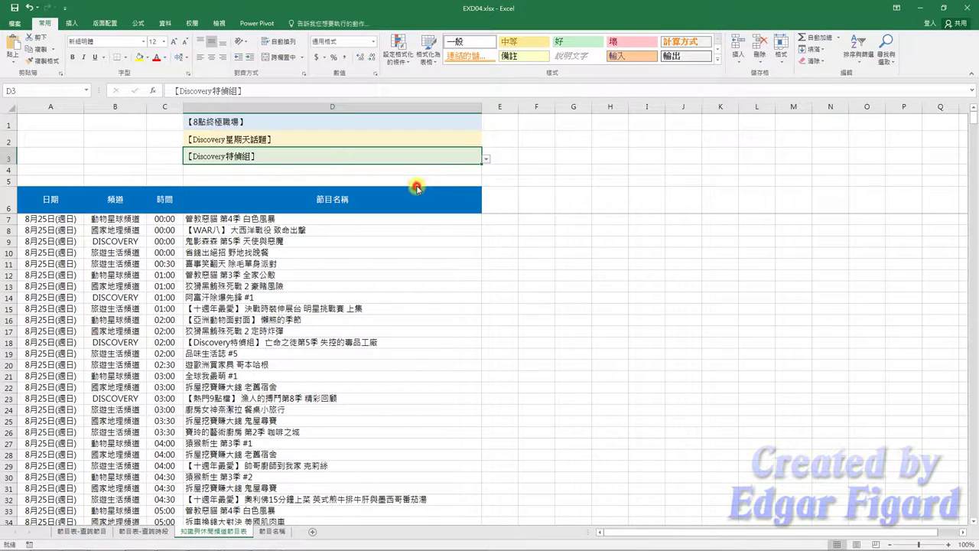
- Scroll down the schedule to check the blue, yellow and green highlighted rows
click(373, 253)
scroll(363, 295, down, 5)
scroll(383, 298, down, 5)
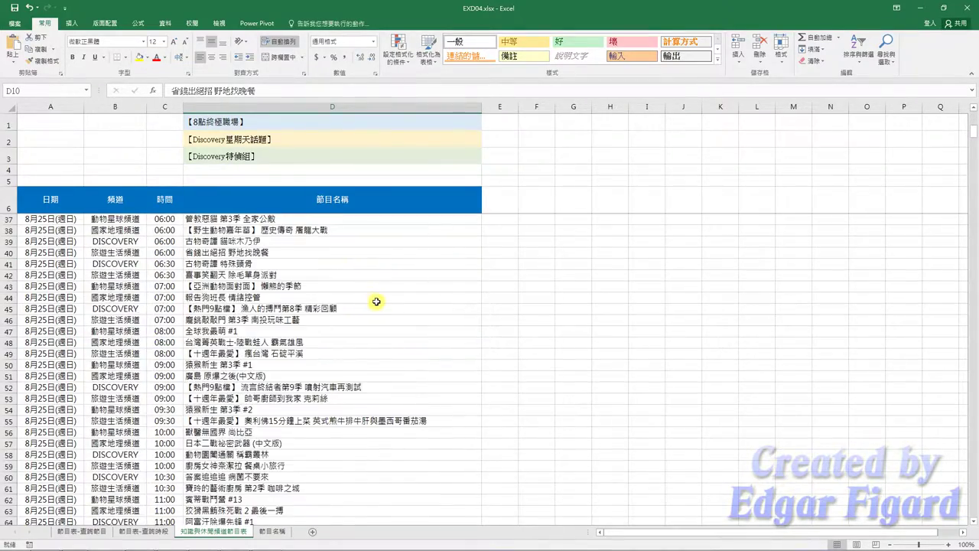
scroll(378, 301, down, 5)
scroll(378, 301, down, 6)
scroll(321, 359, down, 2)
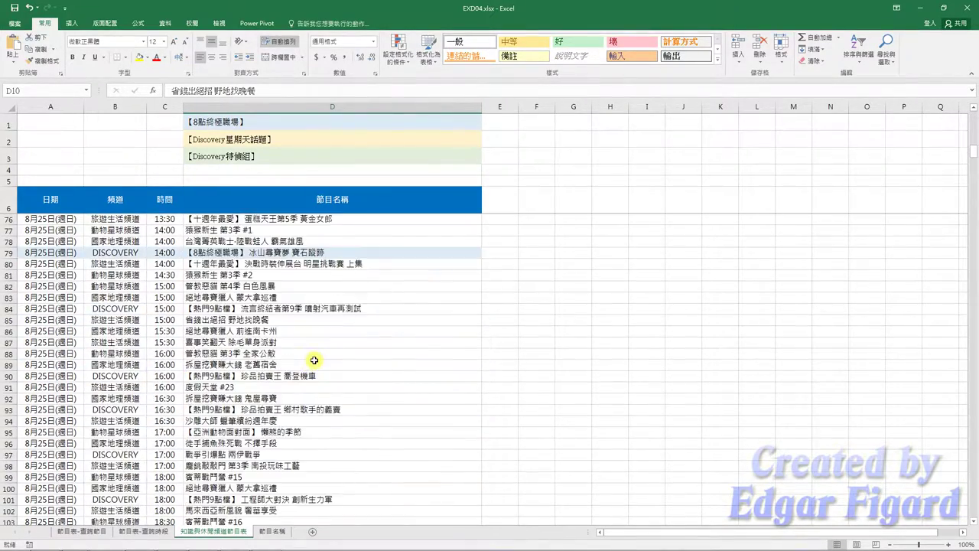
scroll(318, 360, down, 9)
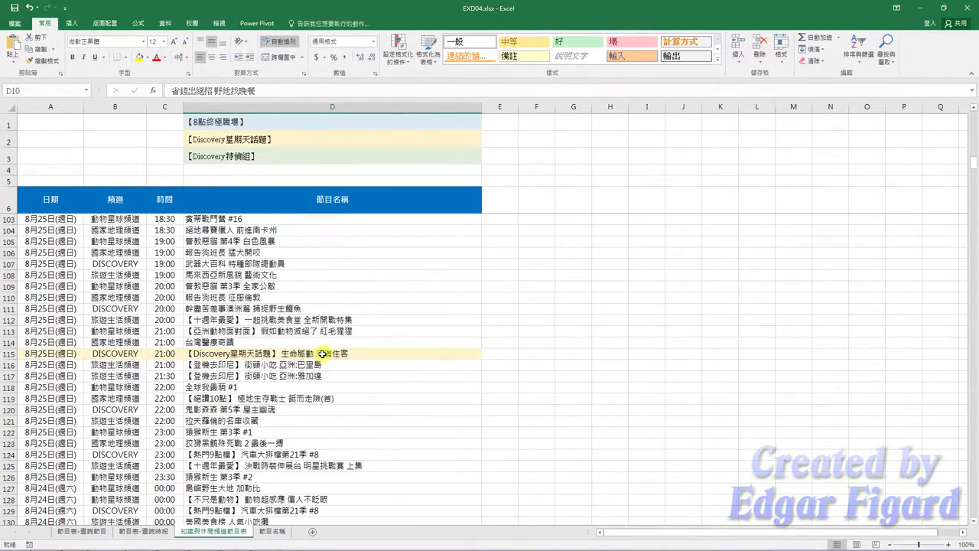
click(16, 24)
- Save the workbook as EXa04.xlsx in the EX04 folder and close Excel
click(37, 126)
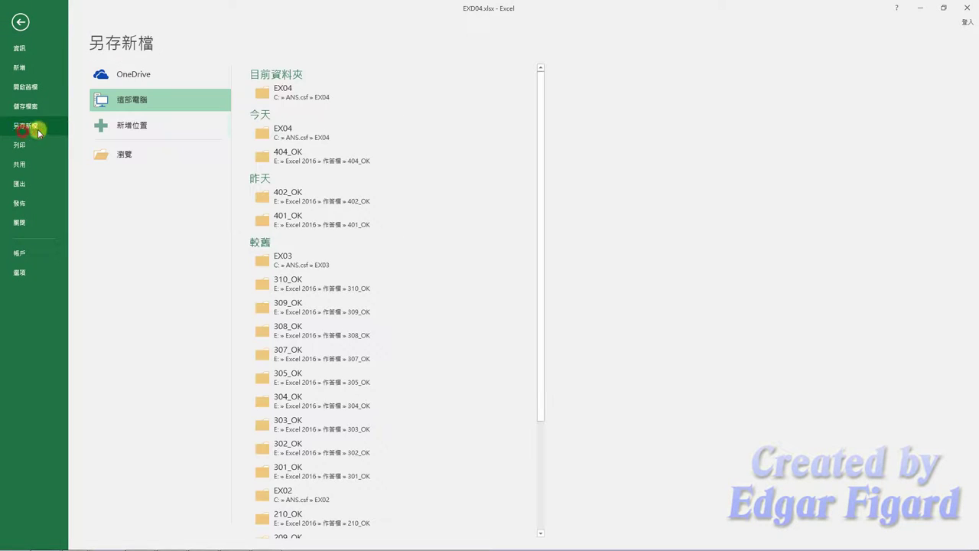
click(276, 95)
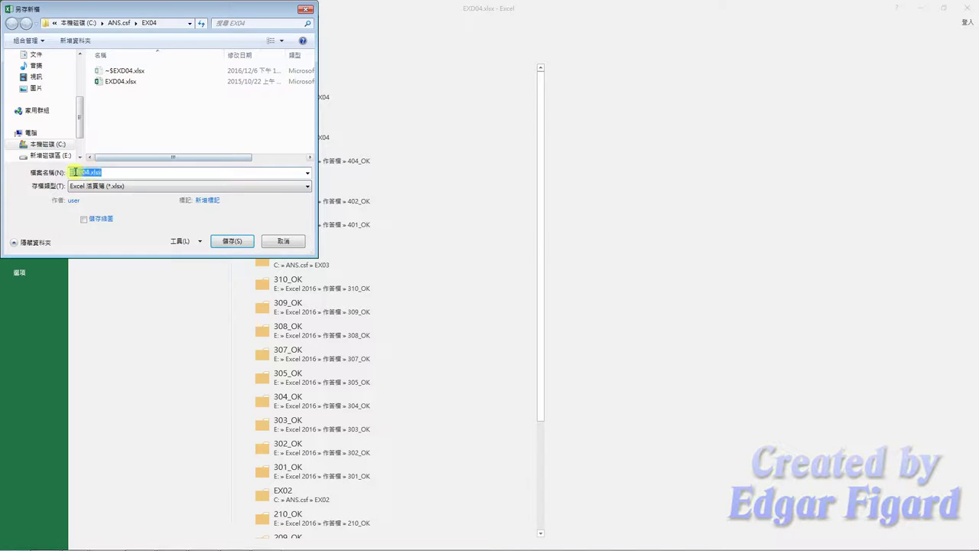
click(80, 172)
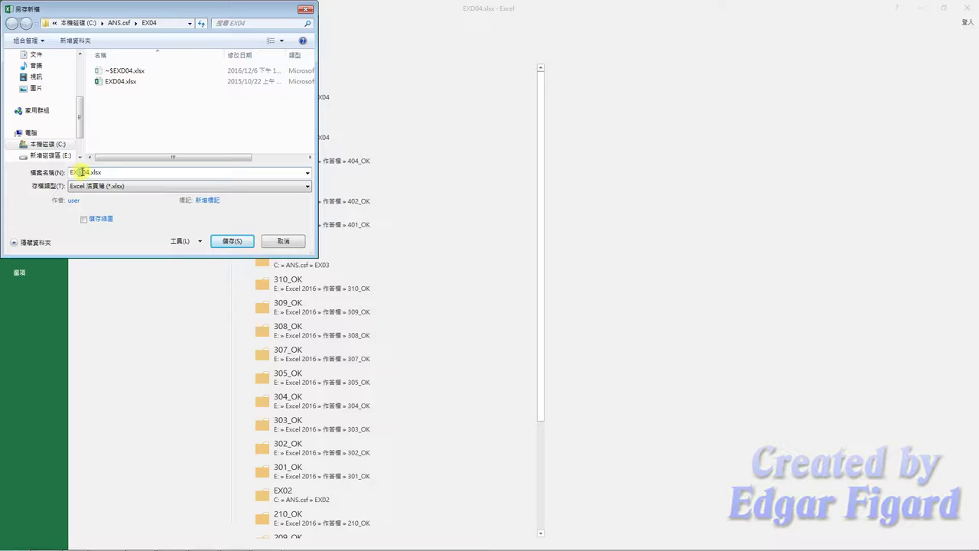
text(a)
click(227, 241)
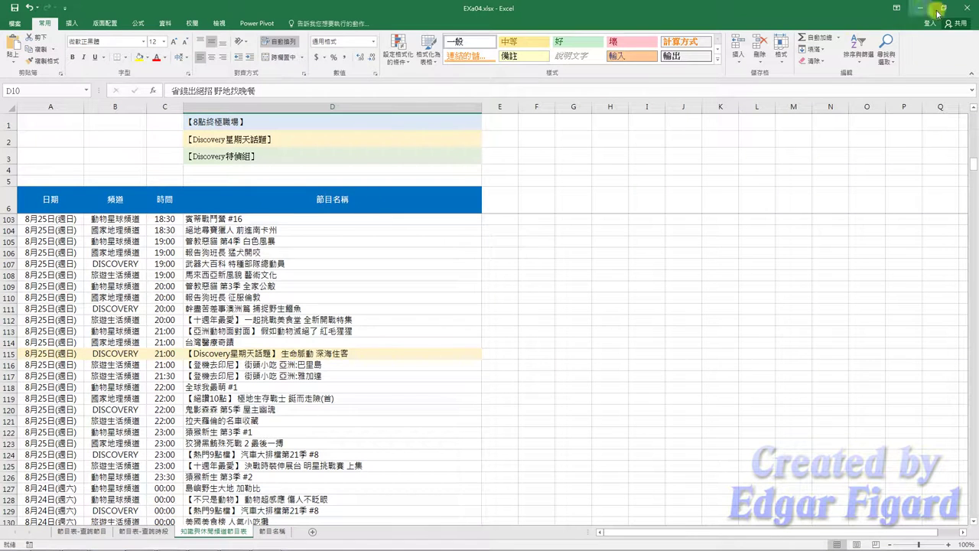
click(966, 10)
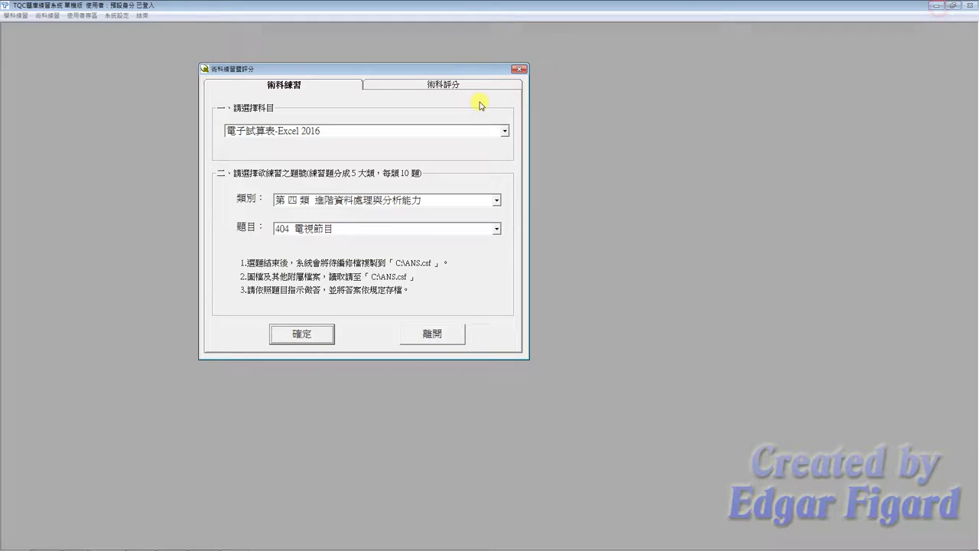
- Grade Excel 2016 exercise 404 電視節目 from the TQC 術科評分 section
click(465, 84)
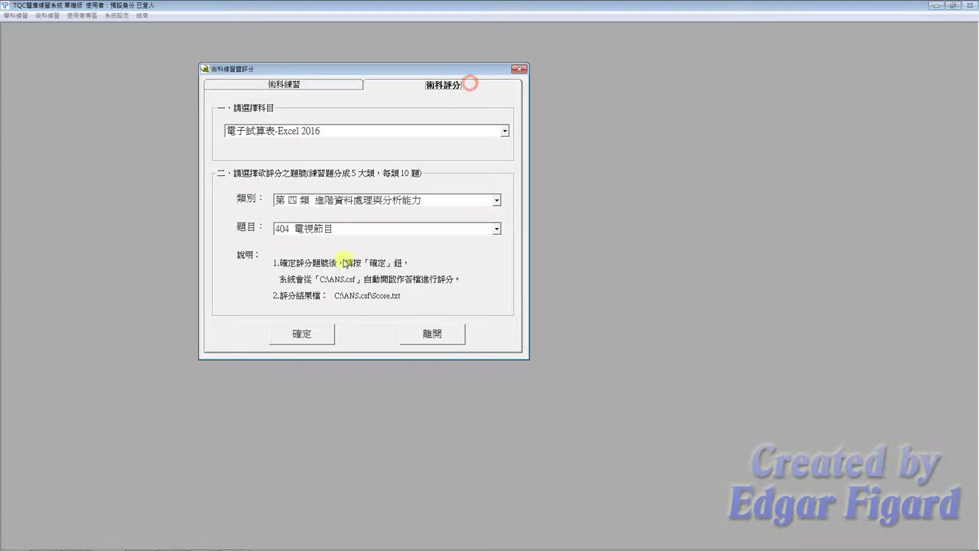
click(314, 330)
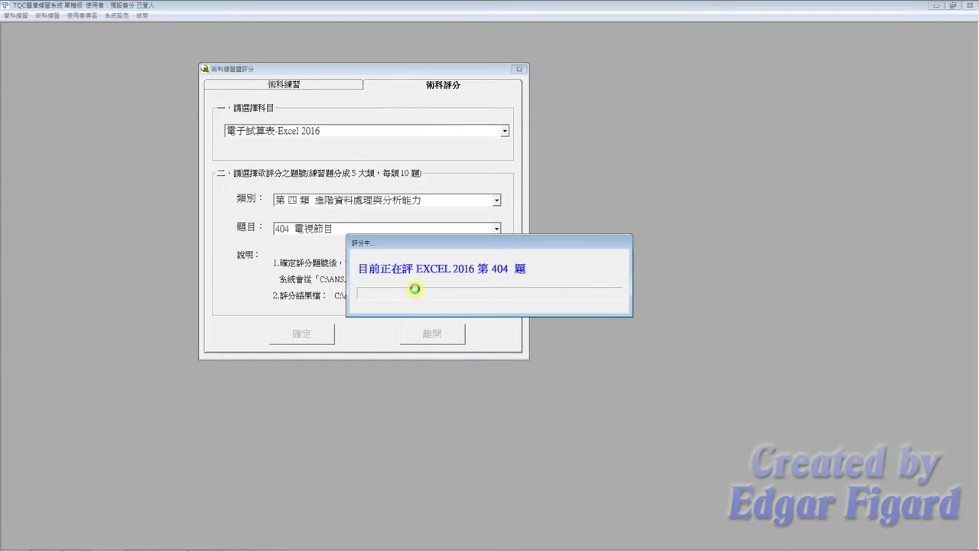